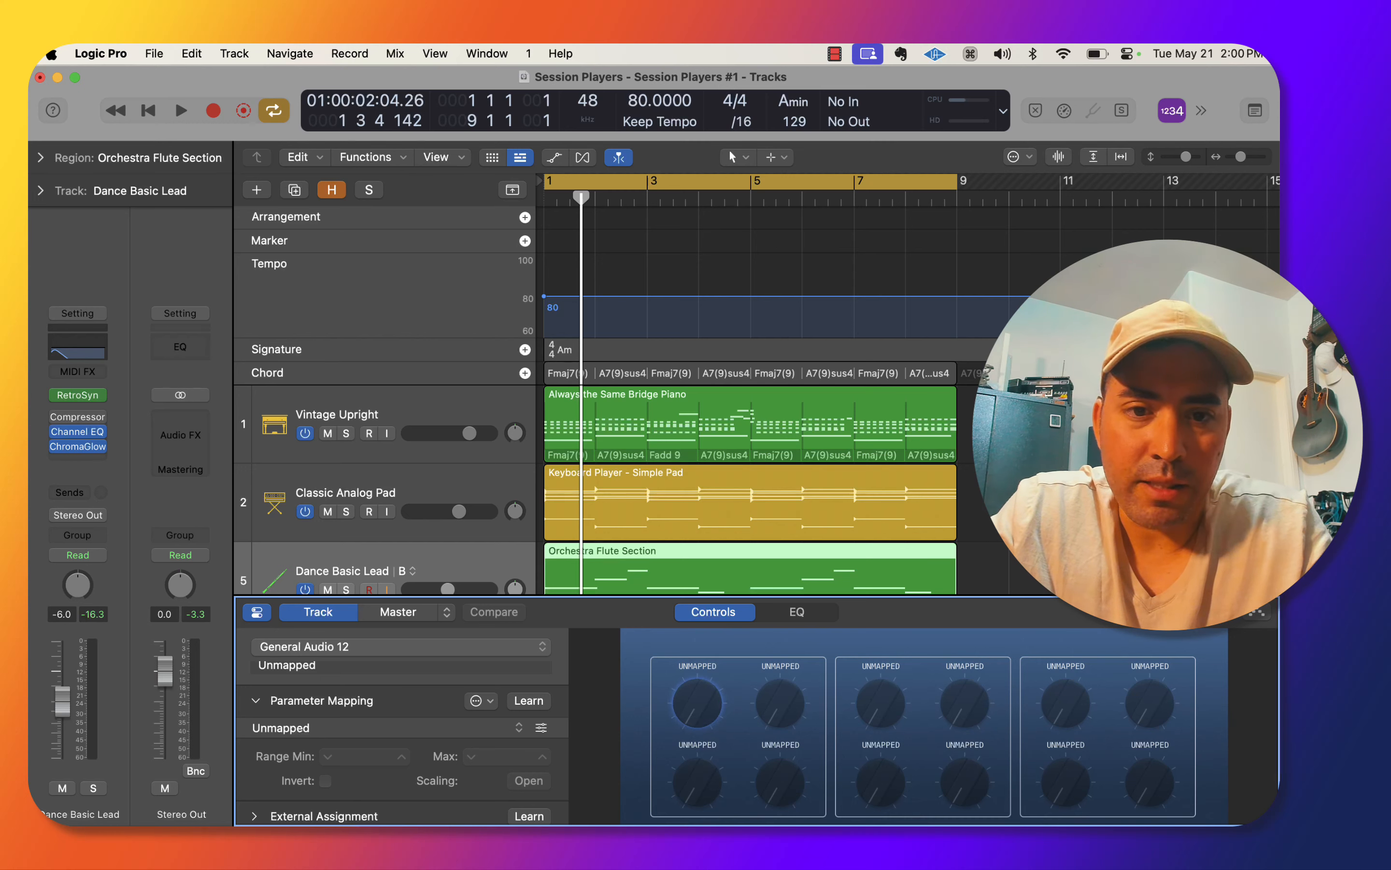
Add a send on the Dance Basic Lead track to Bus 3, the Large Hall/4.7s Prison Main Floor reverb.
scroll(555, 489, down, 3)
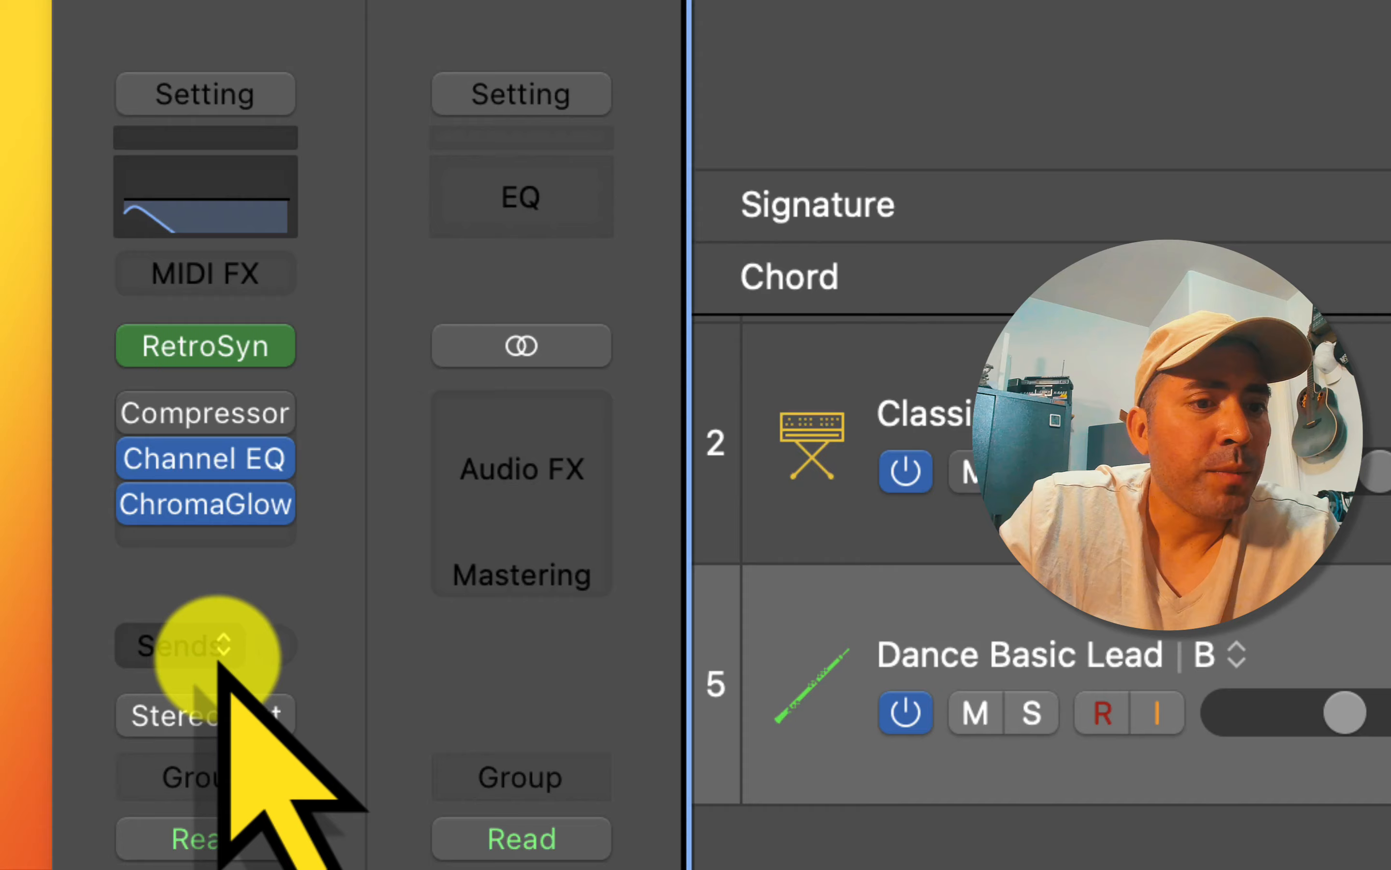
click(218, 656)
mouse_move(248, 733)
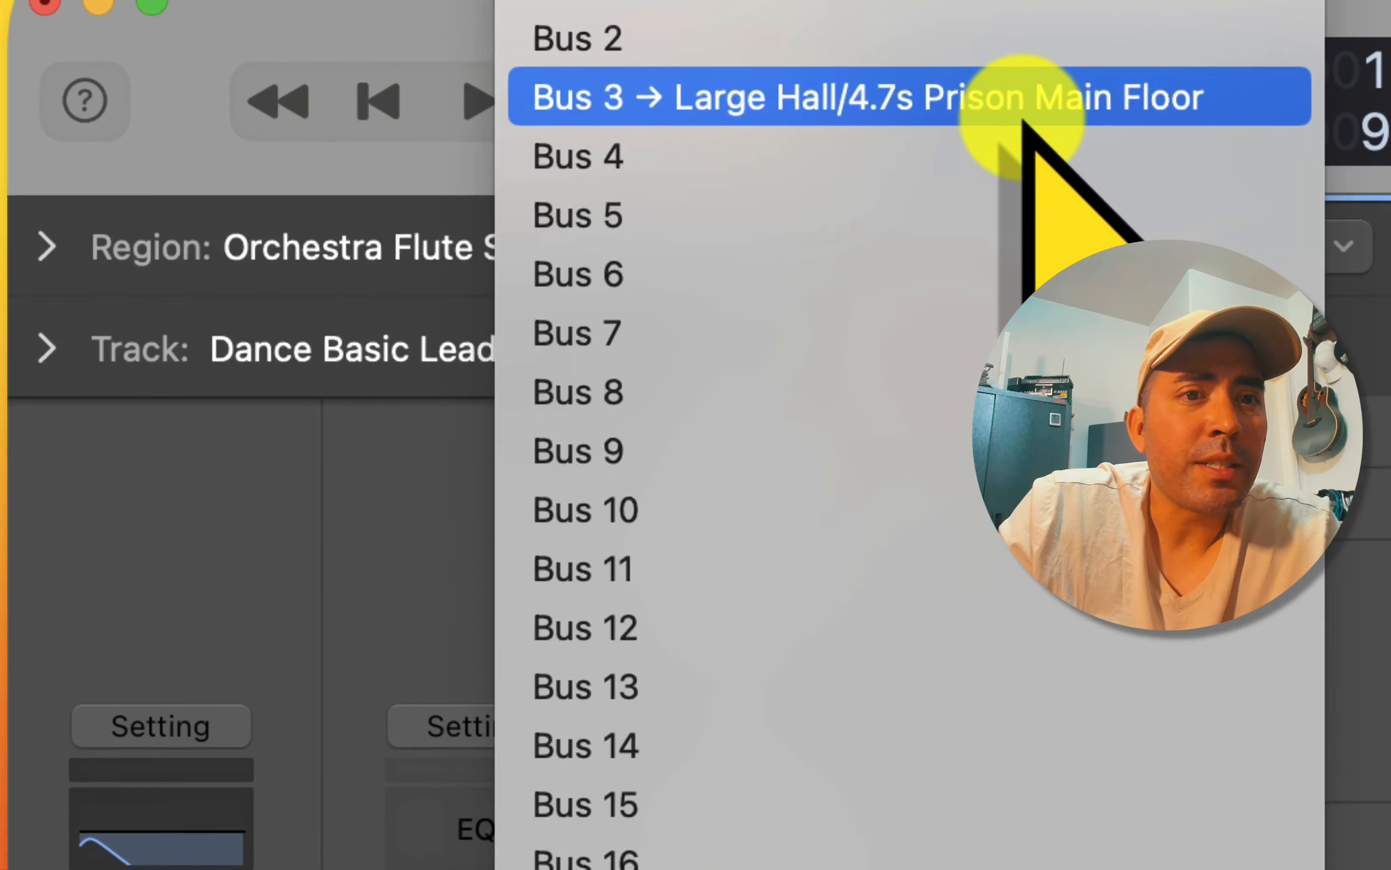
click(1024, 124)
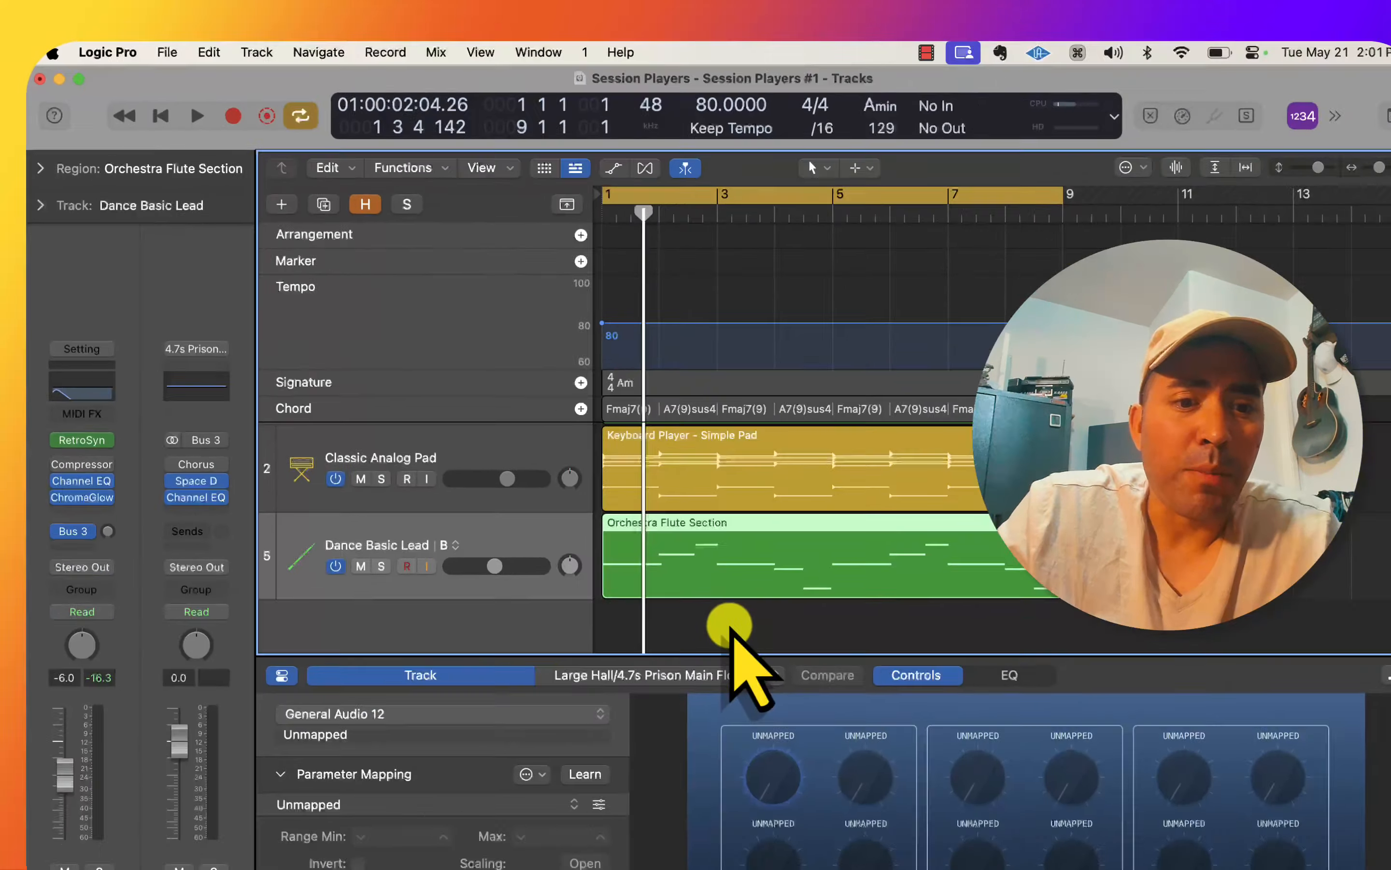
Change the Dance Basic Lead track's Smart Controls layout to Automatic Smart Controls.
scroll(730, 628, down, 2)
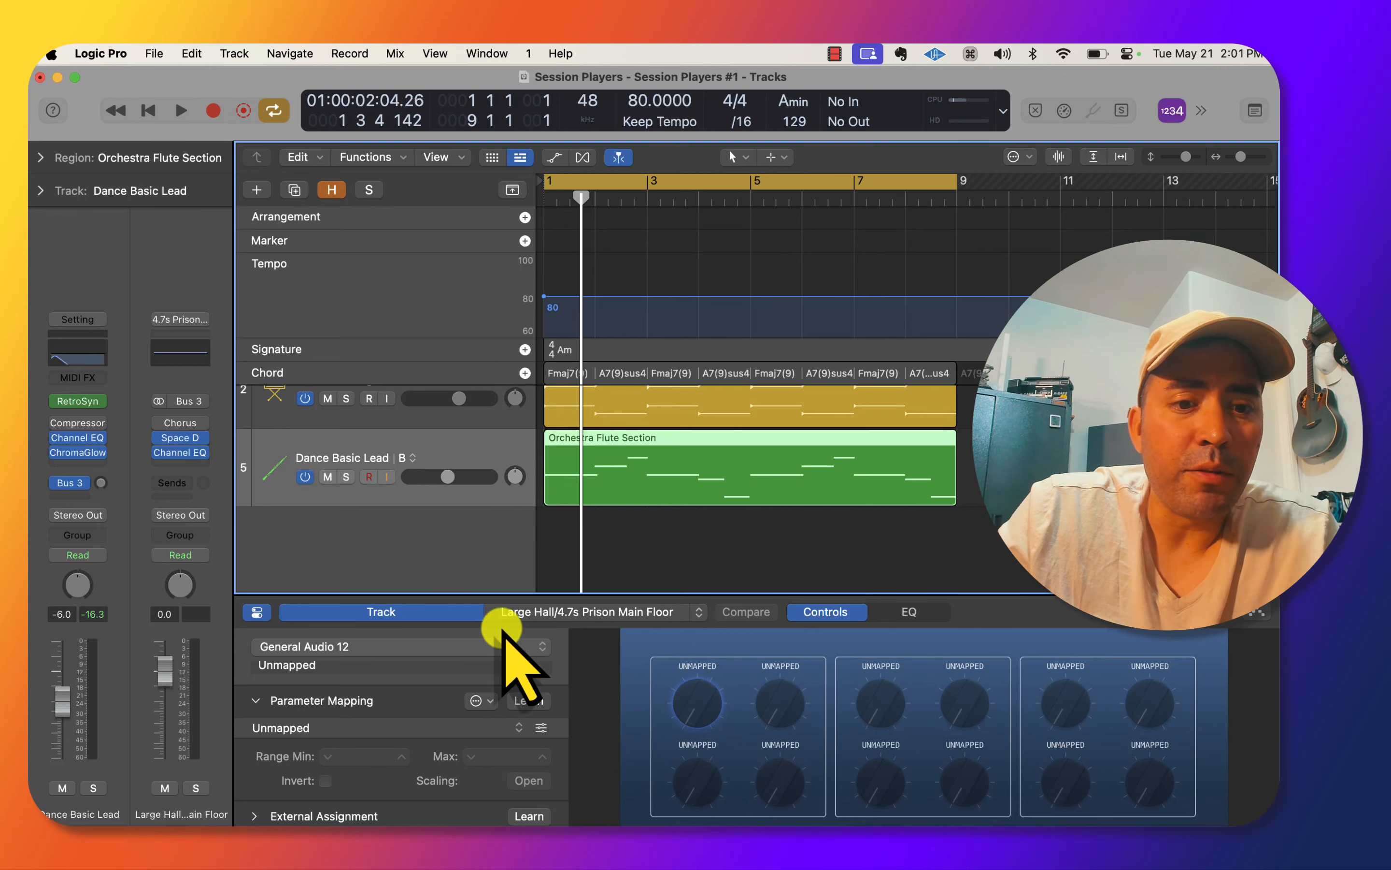
click(473, 718)
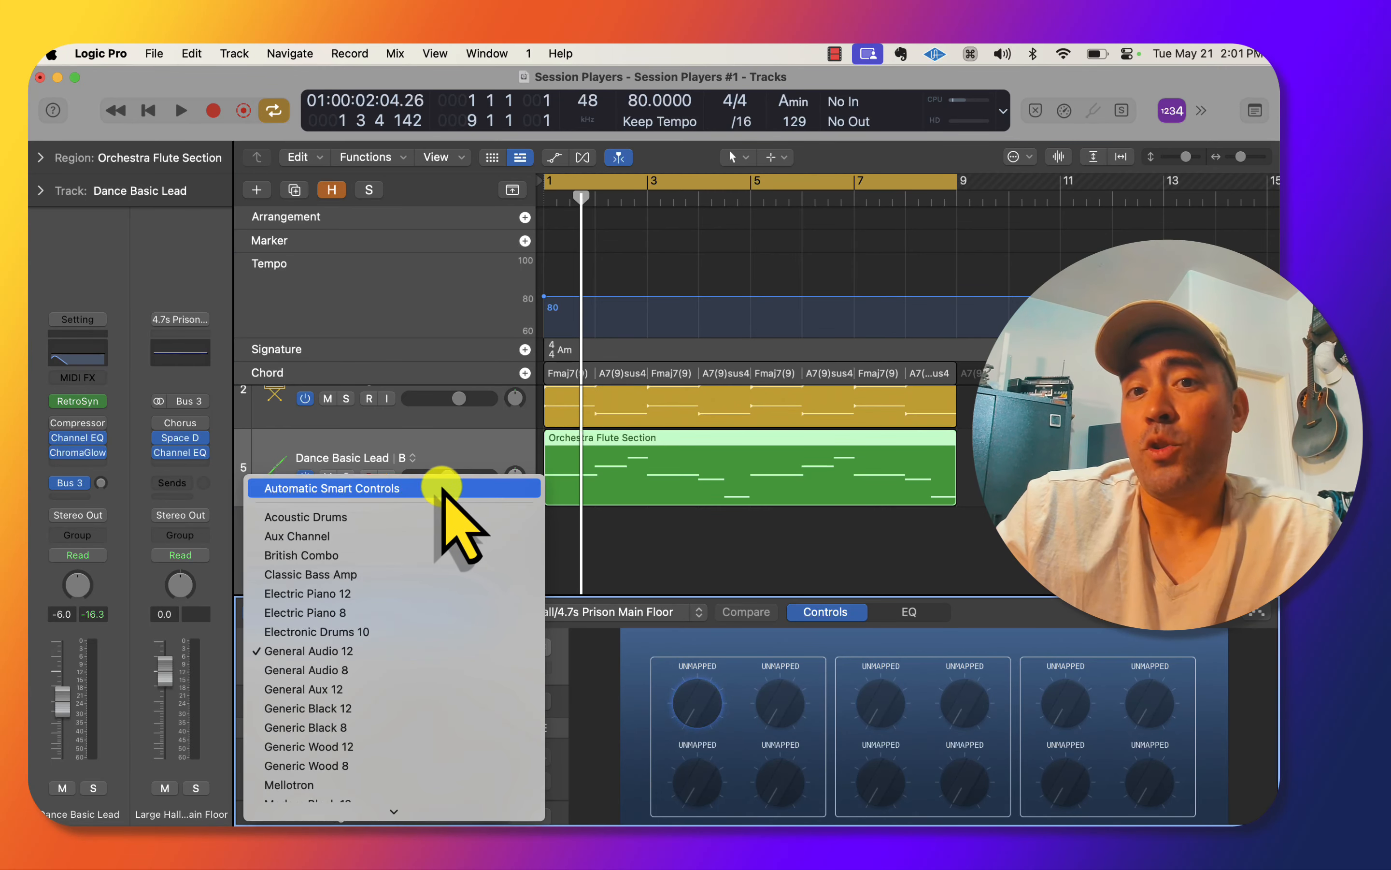
click(443, 488)
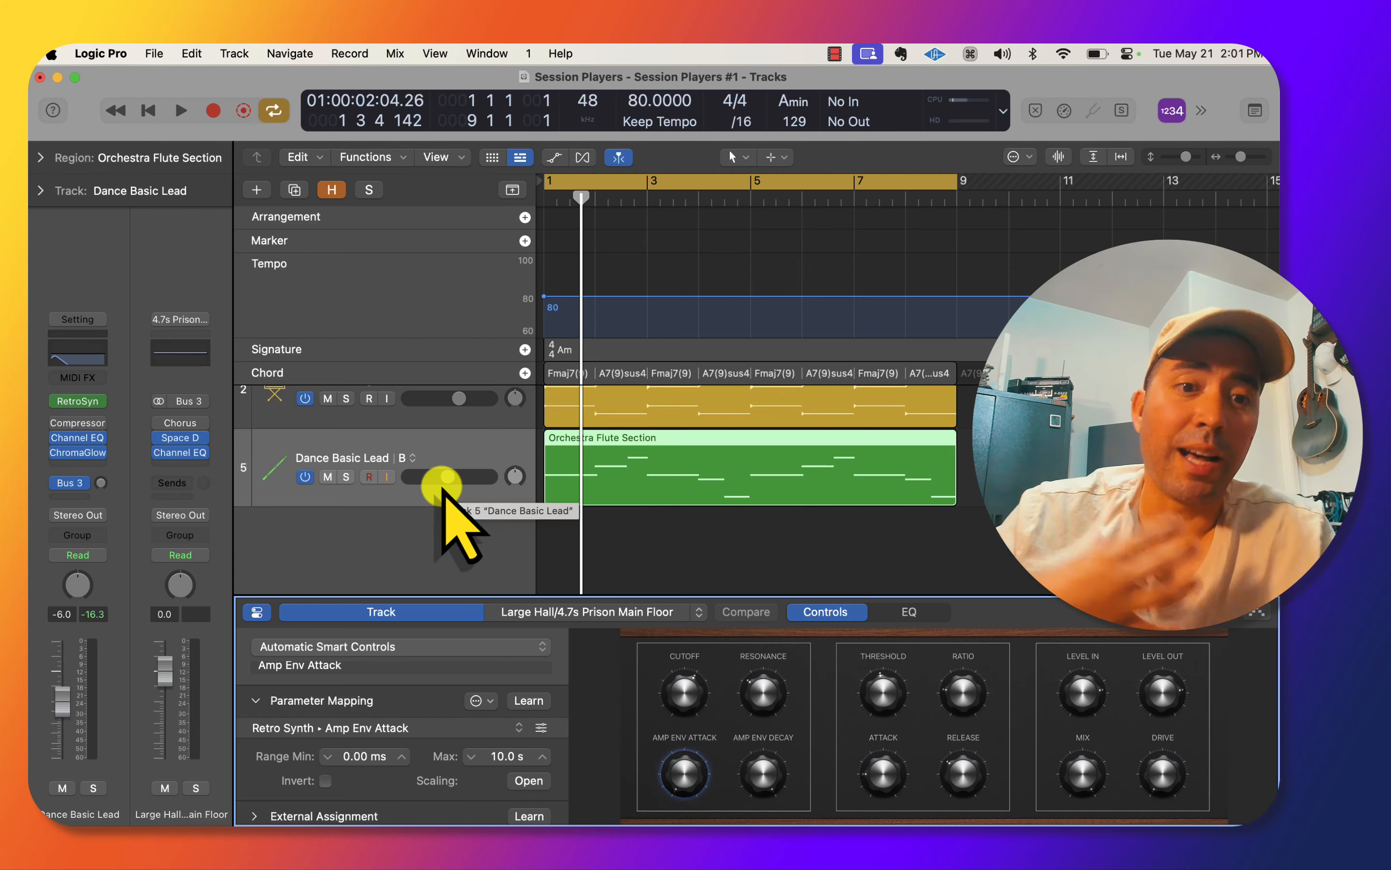
Apply the General Audio 8 layout in the enlarged Smart Controls area and delete all patch mappings.
click(396, 646)
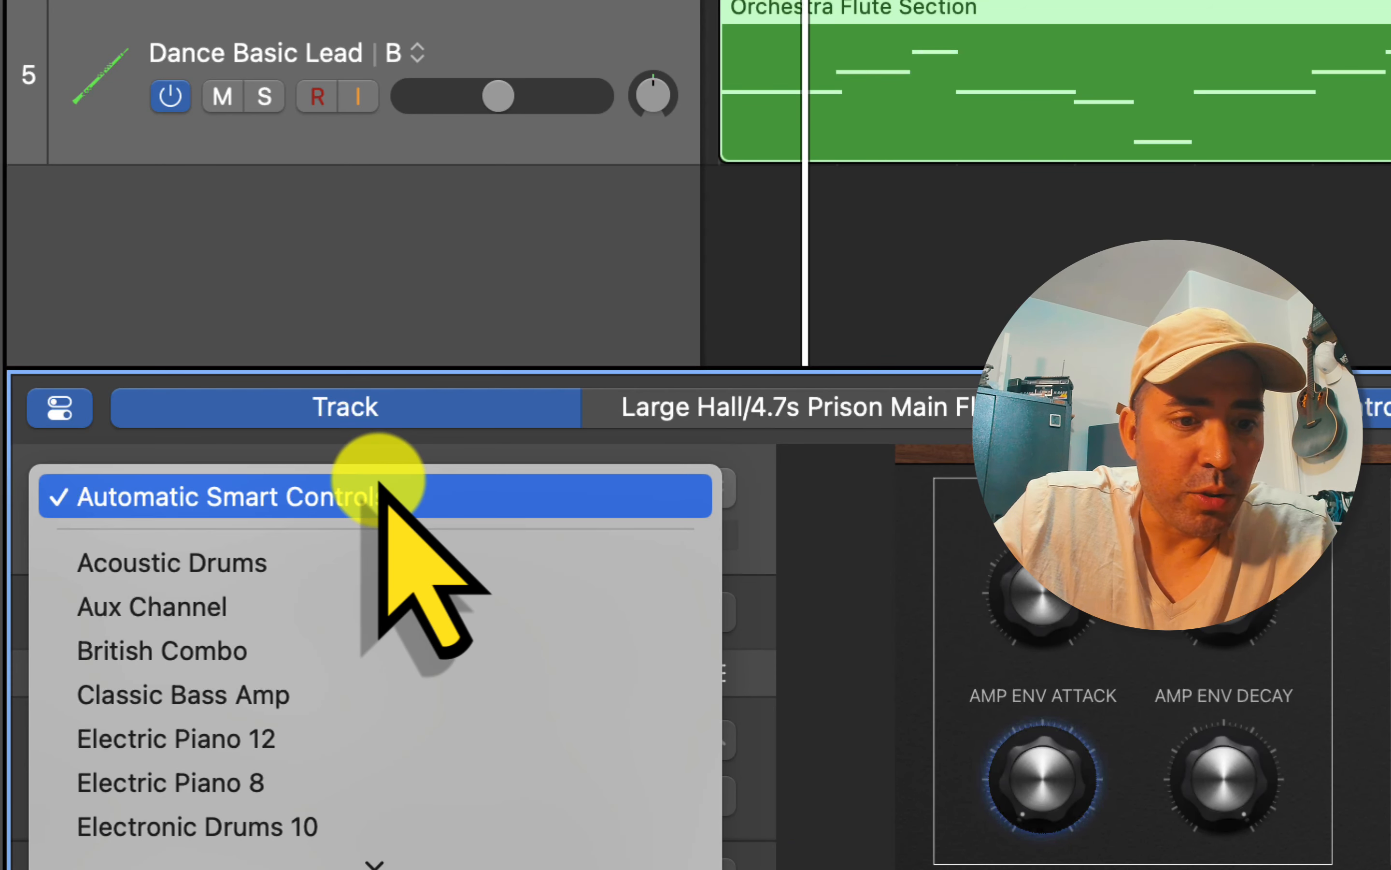
mouse_move(302, 866)
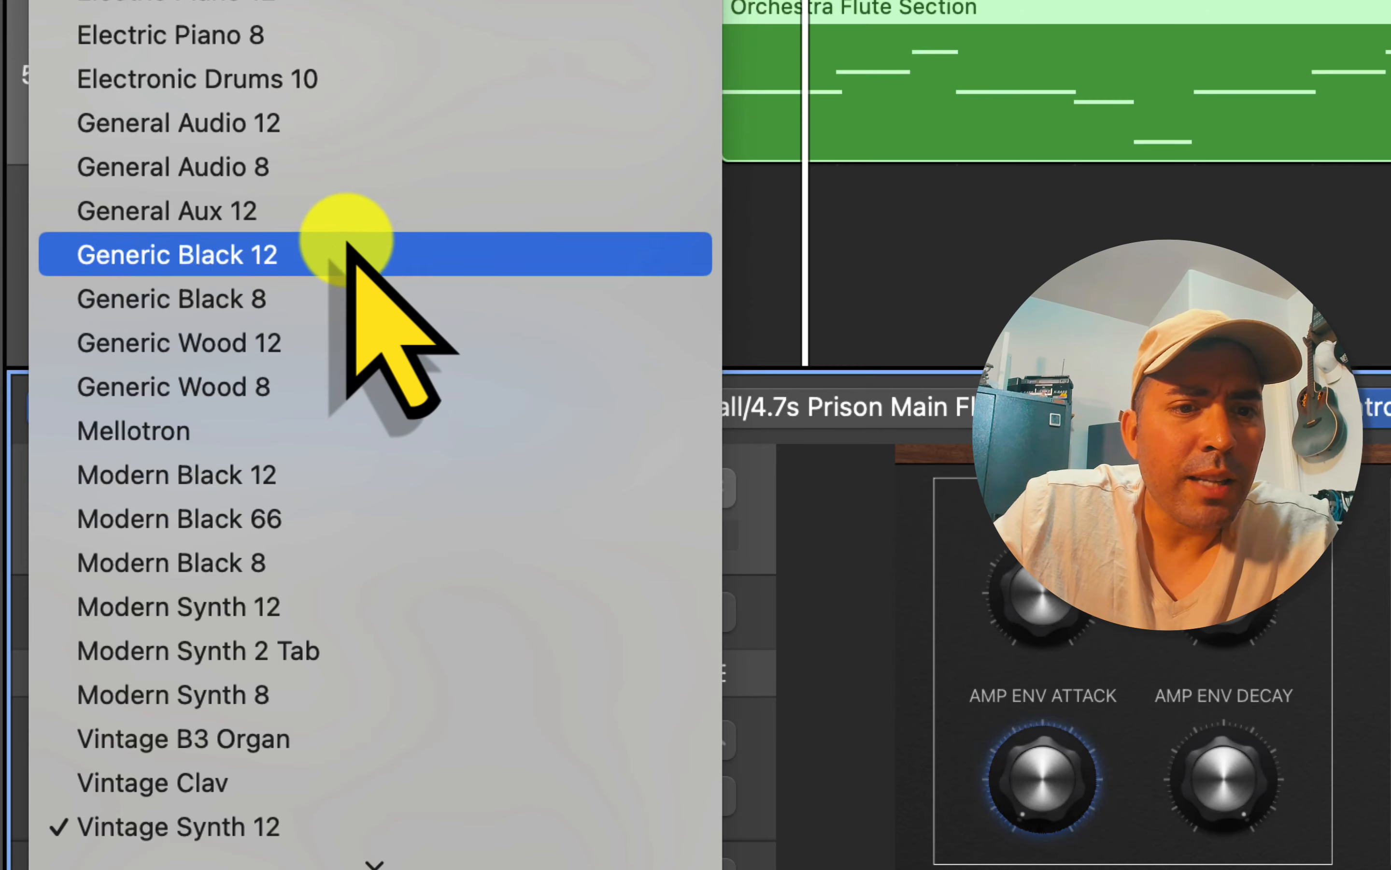
click(348, 181)
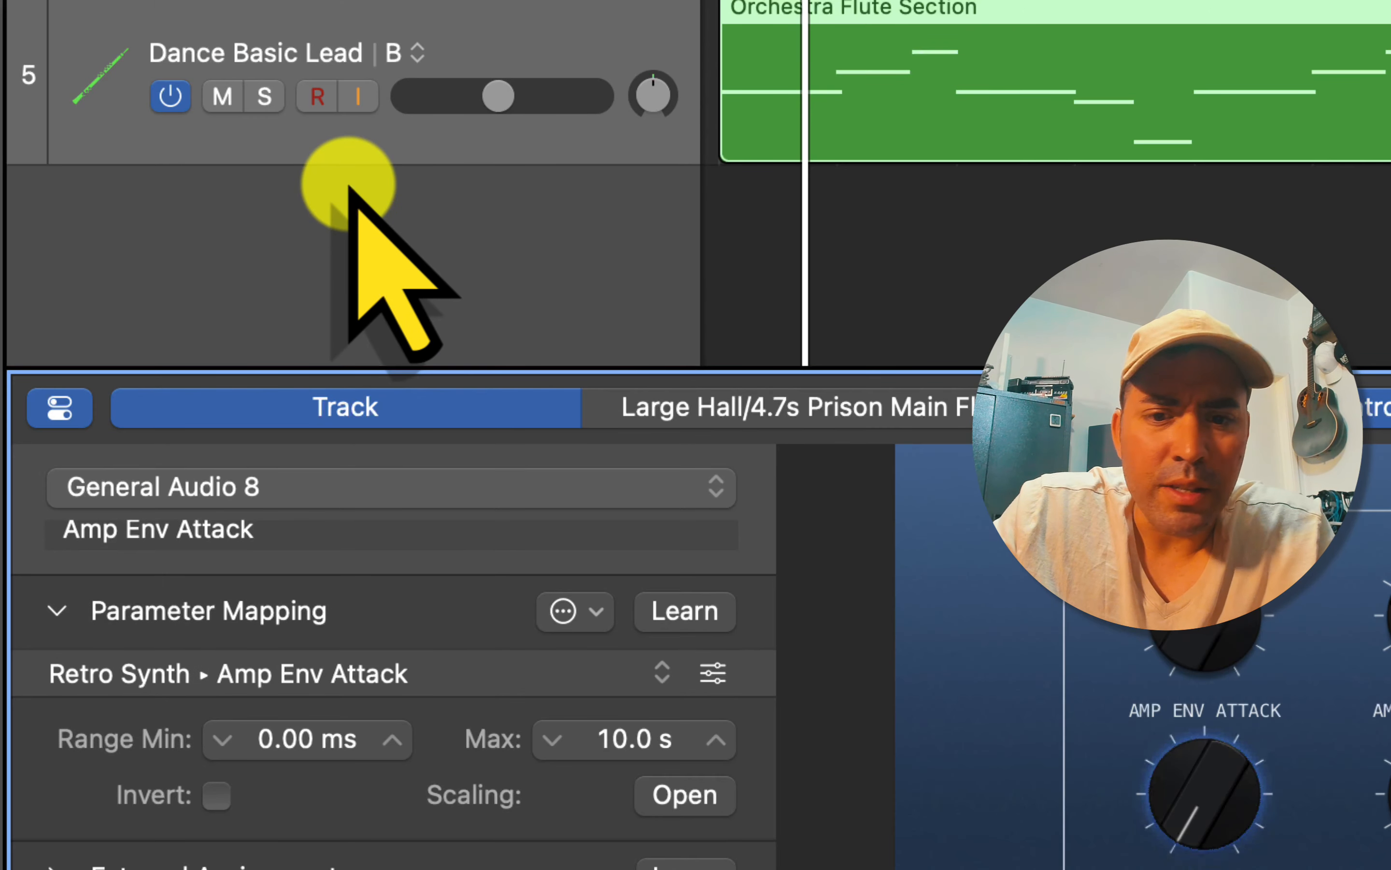
mouse_move(488, 373)
mouse_down()
mouse_move(515, 291)
mouse_move(521, 189)
mouse_up()
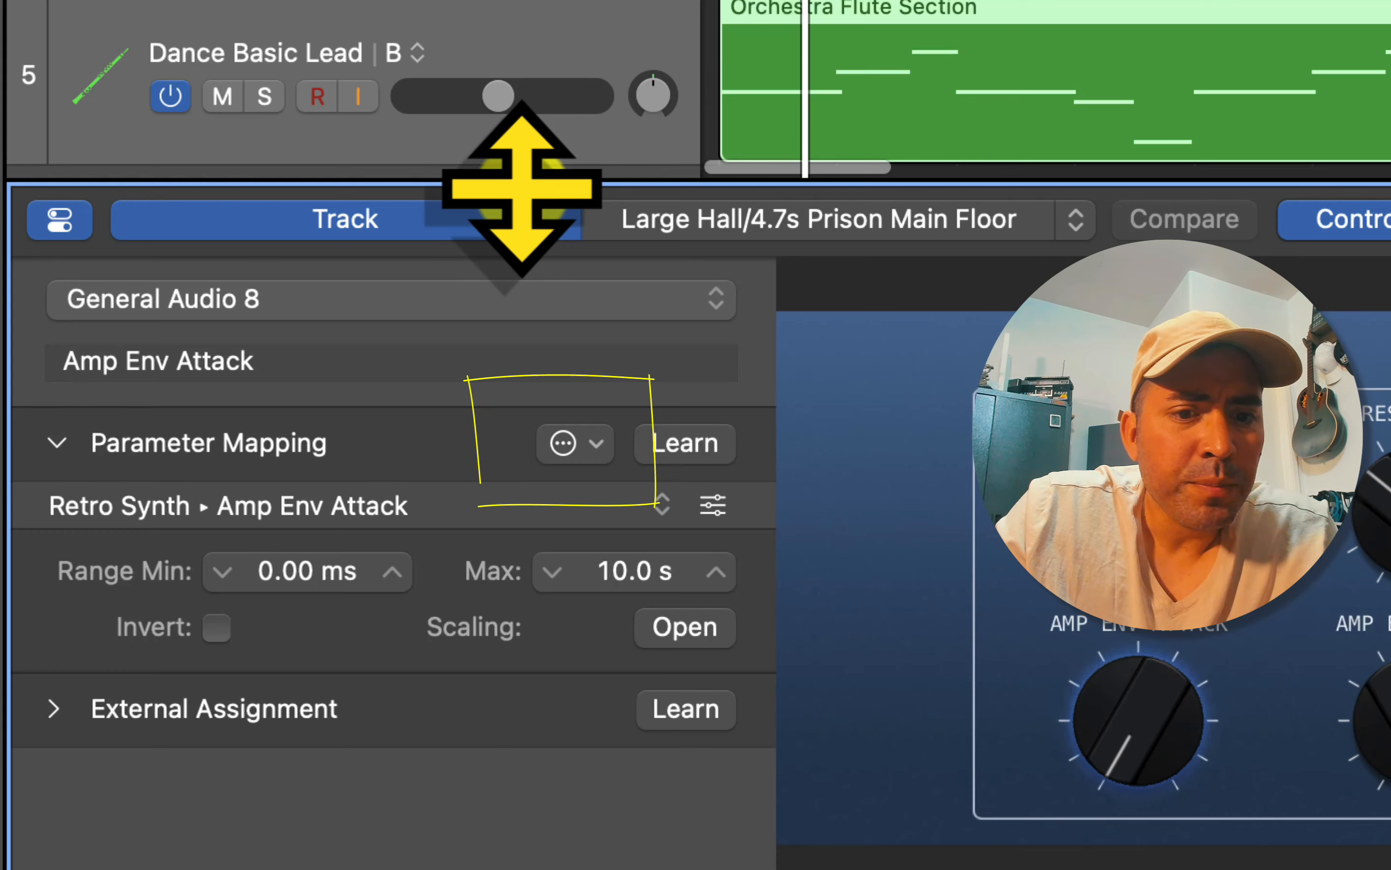
click(590, 448)
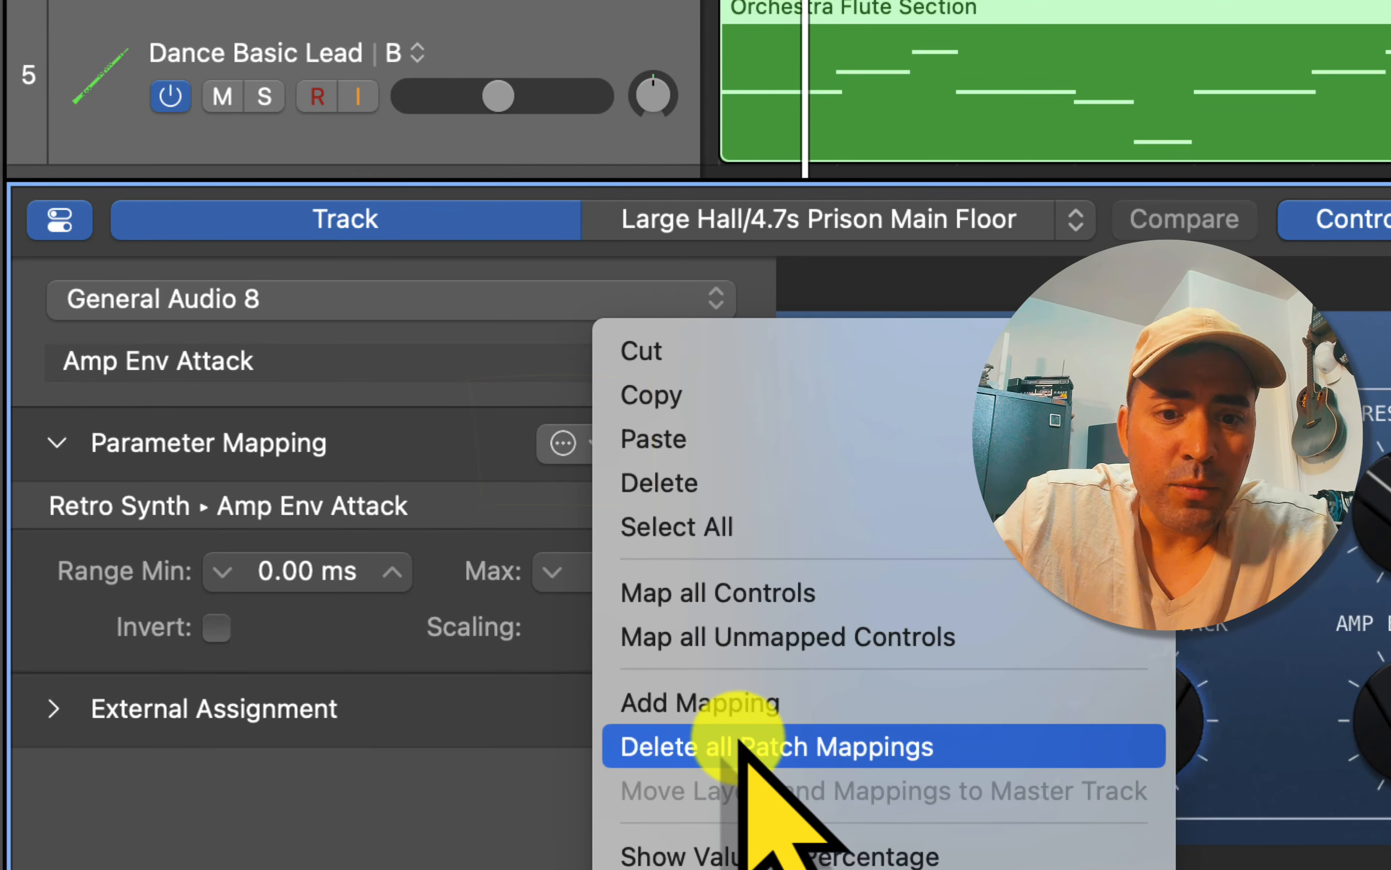
click(740, 746)
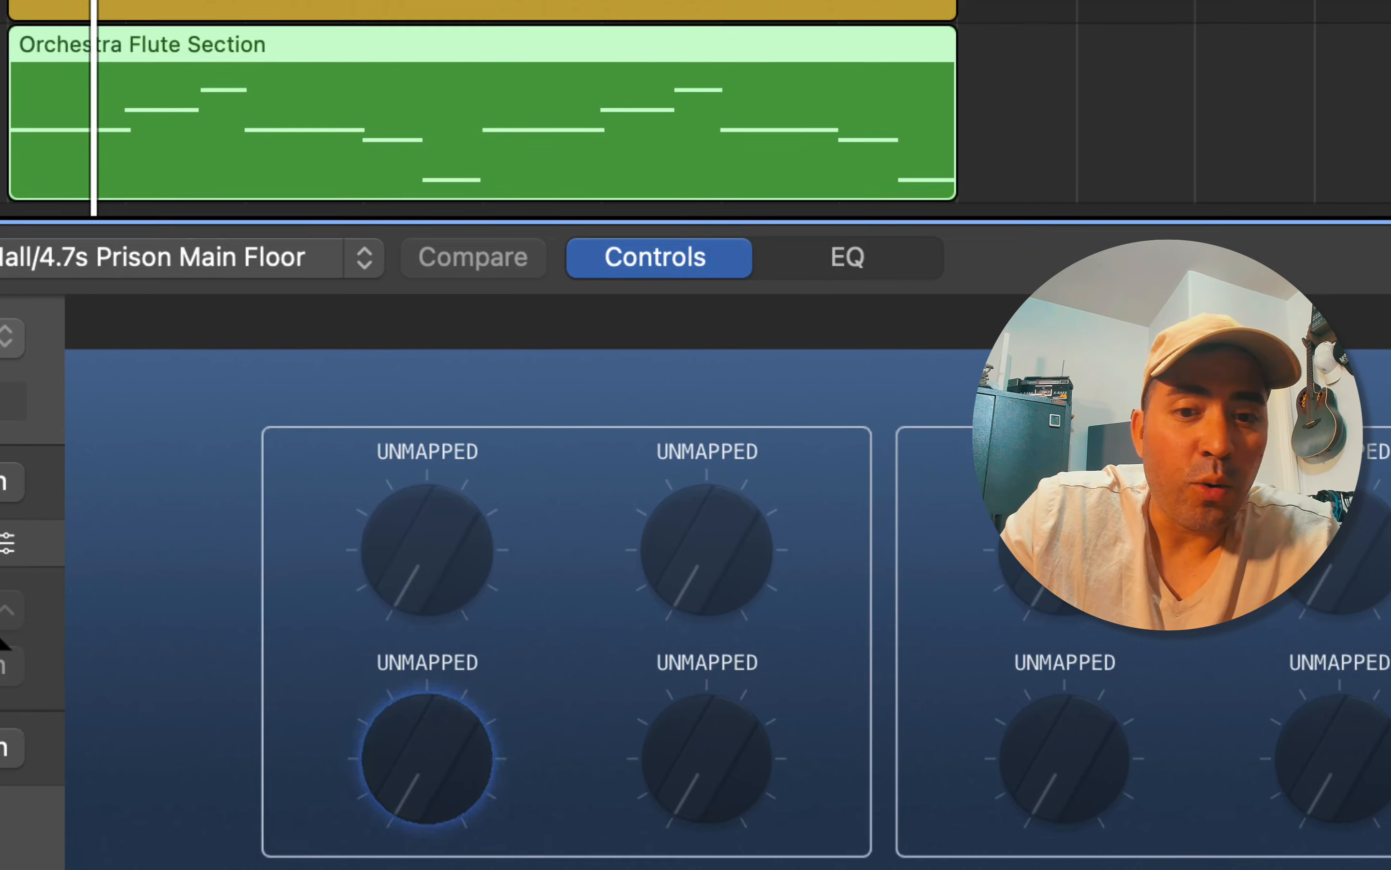
Map the layout's first knob to the Bus 3 send level by learning it, and try turning the knob.
click(1142, 503)
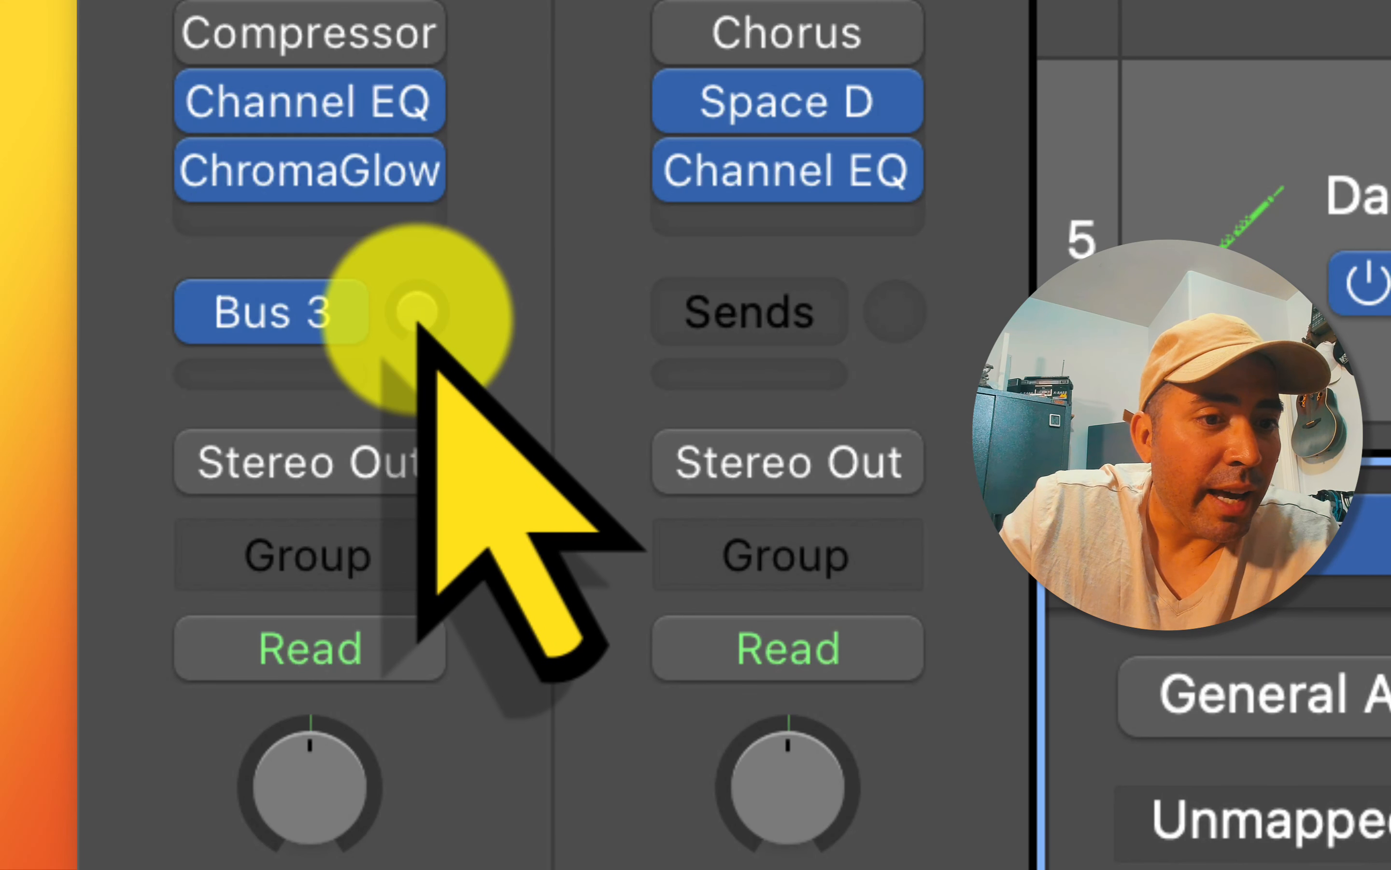
click(418, 322)
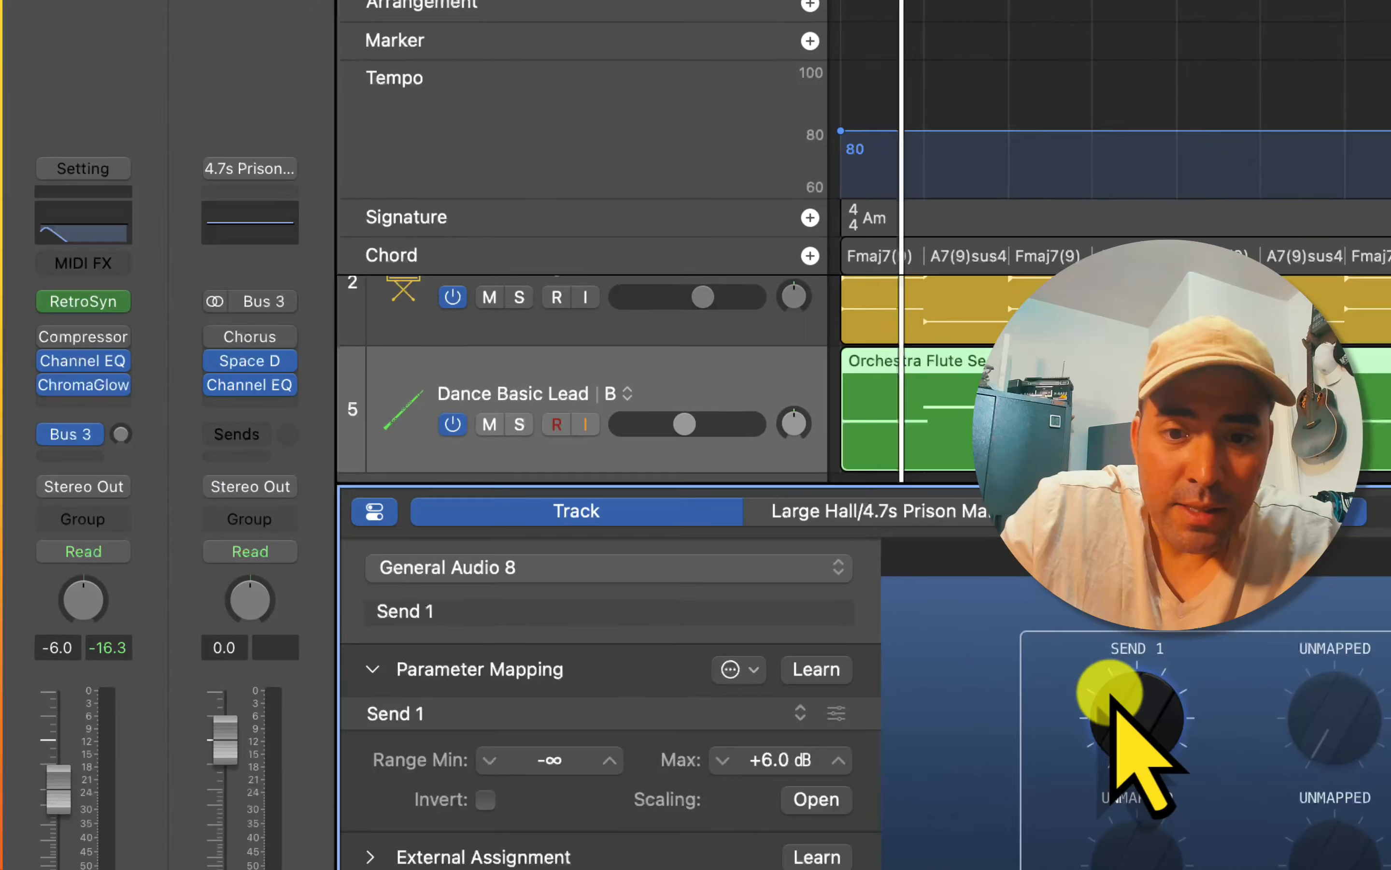
drag(1158, 734, 1227, 757)
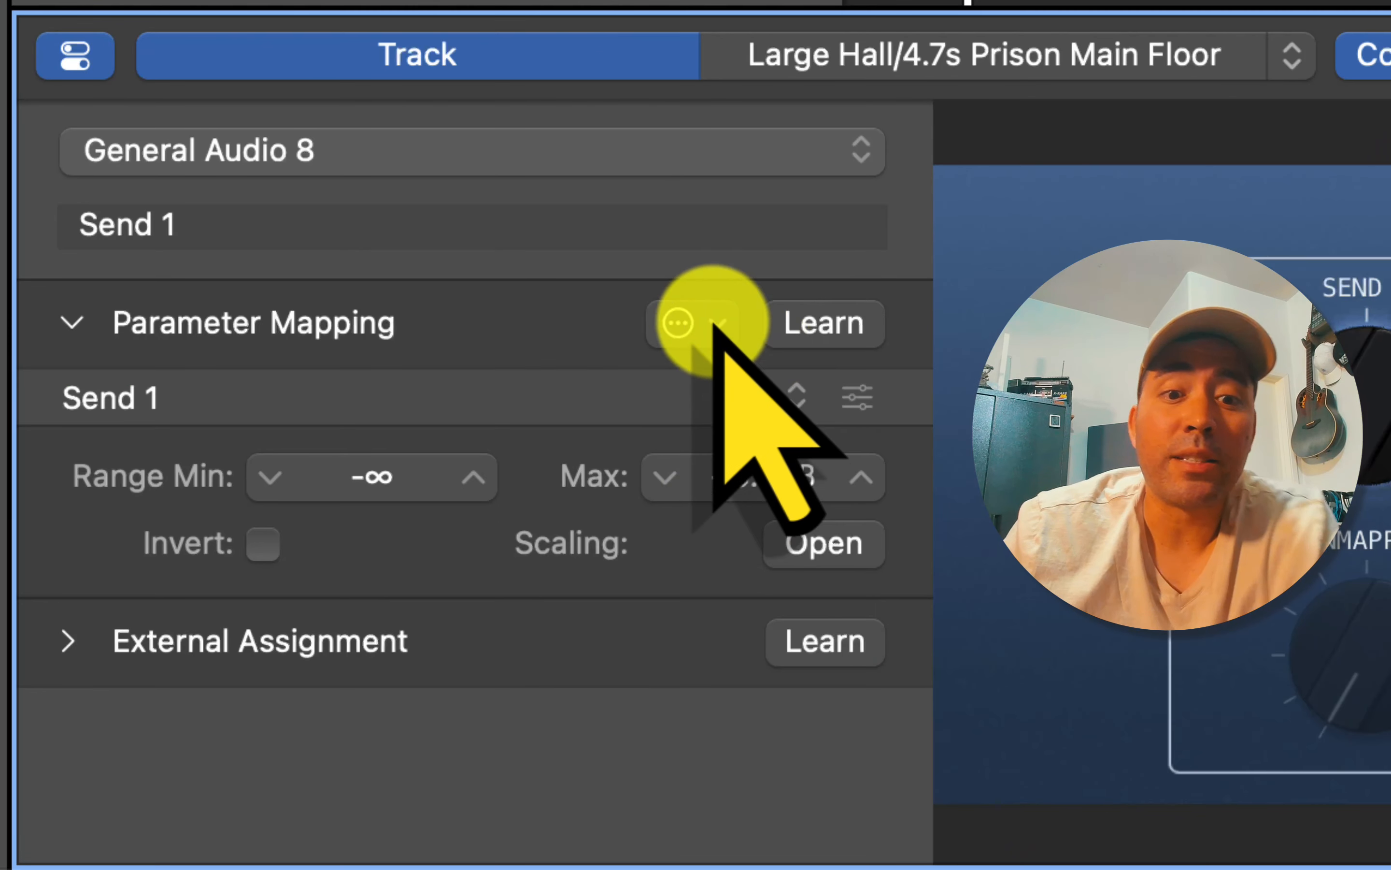
Add a second mapping to the Send 1 knob and learn the Channel EQ's High Cut Frequency.
click(476, 628)
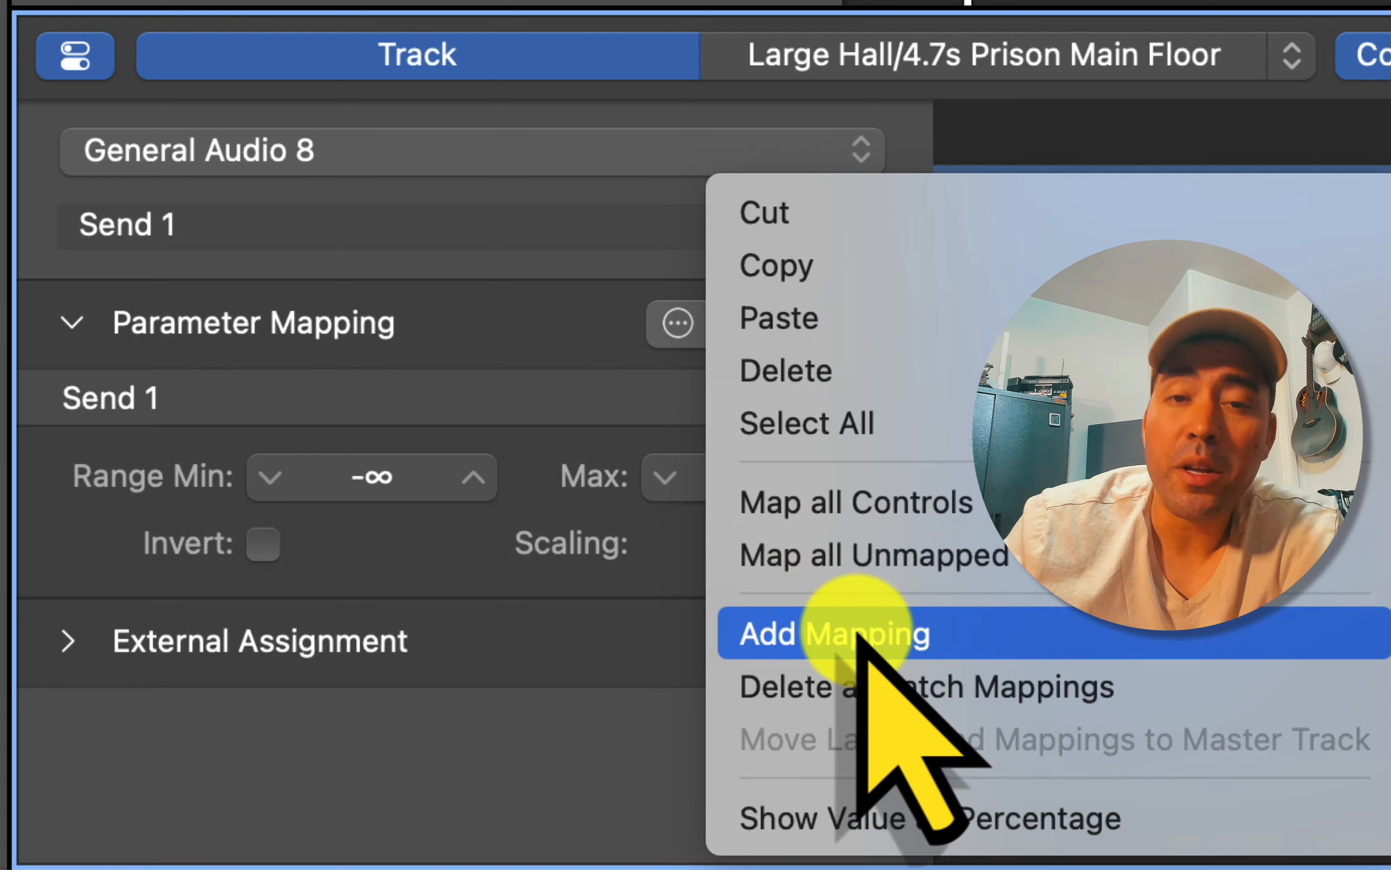
click(860, 633)
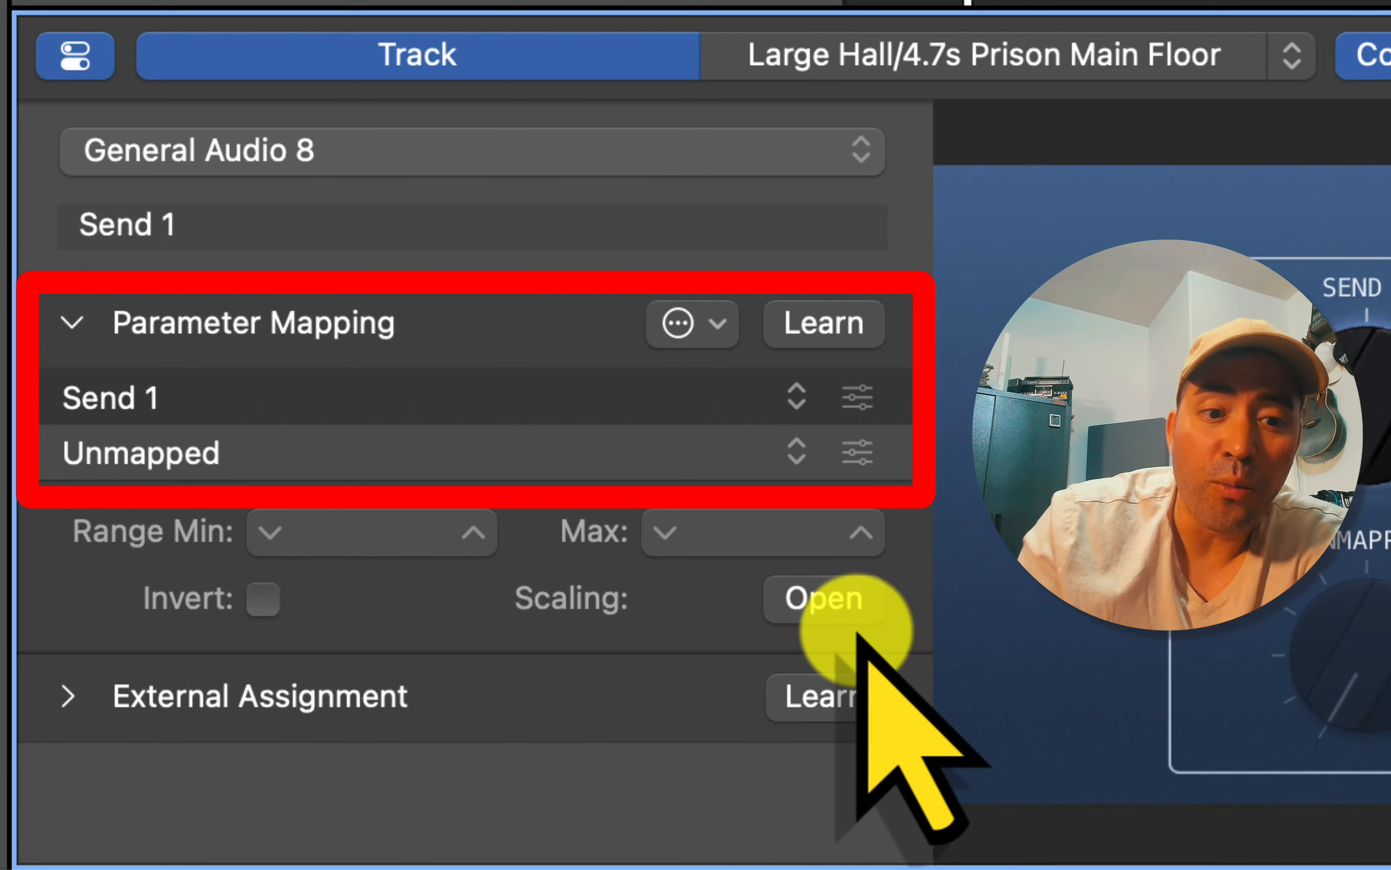
click(177, 451)
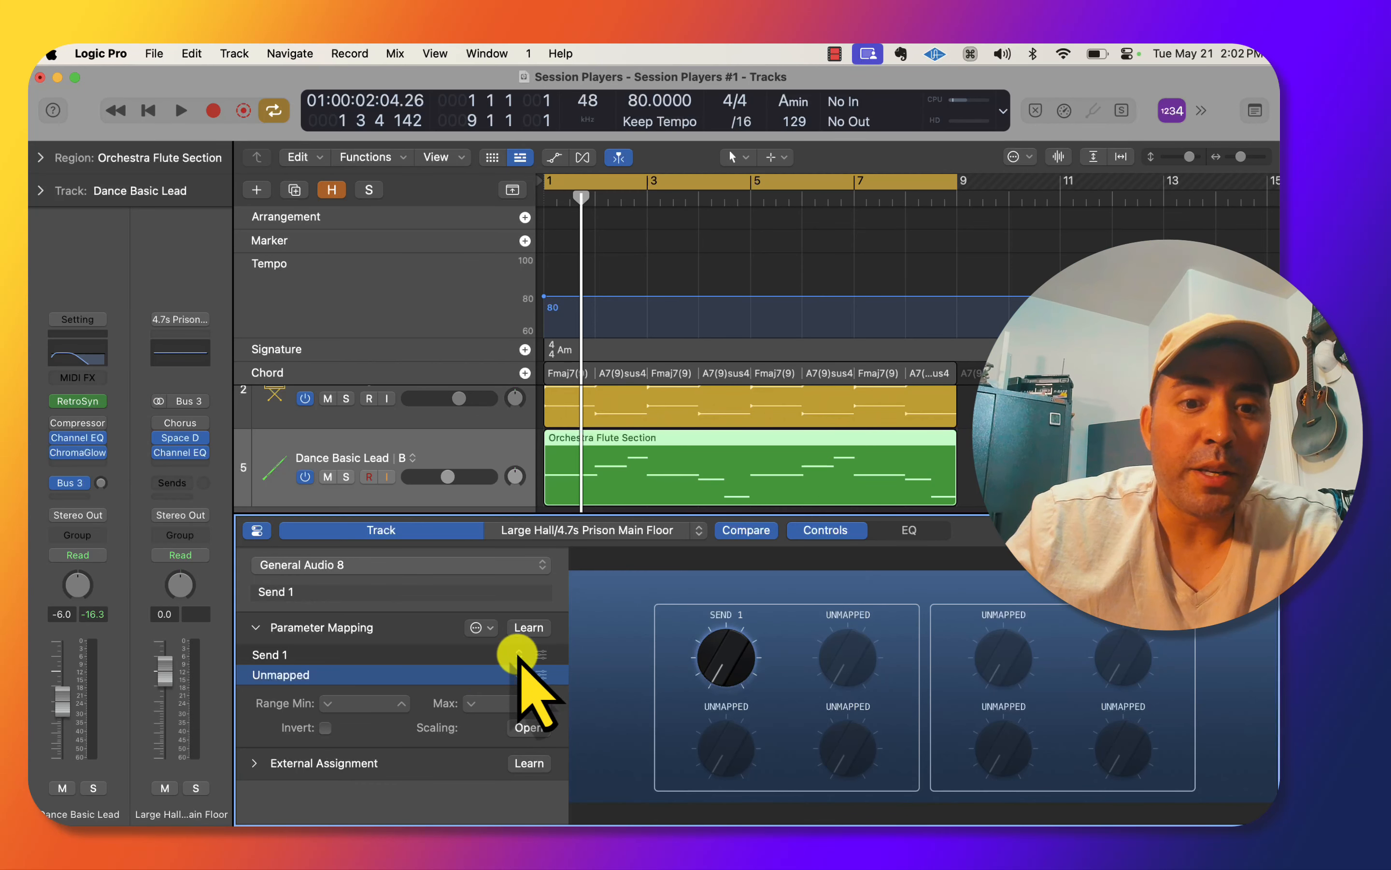
click(78, 437)
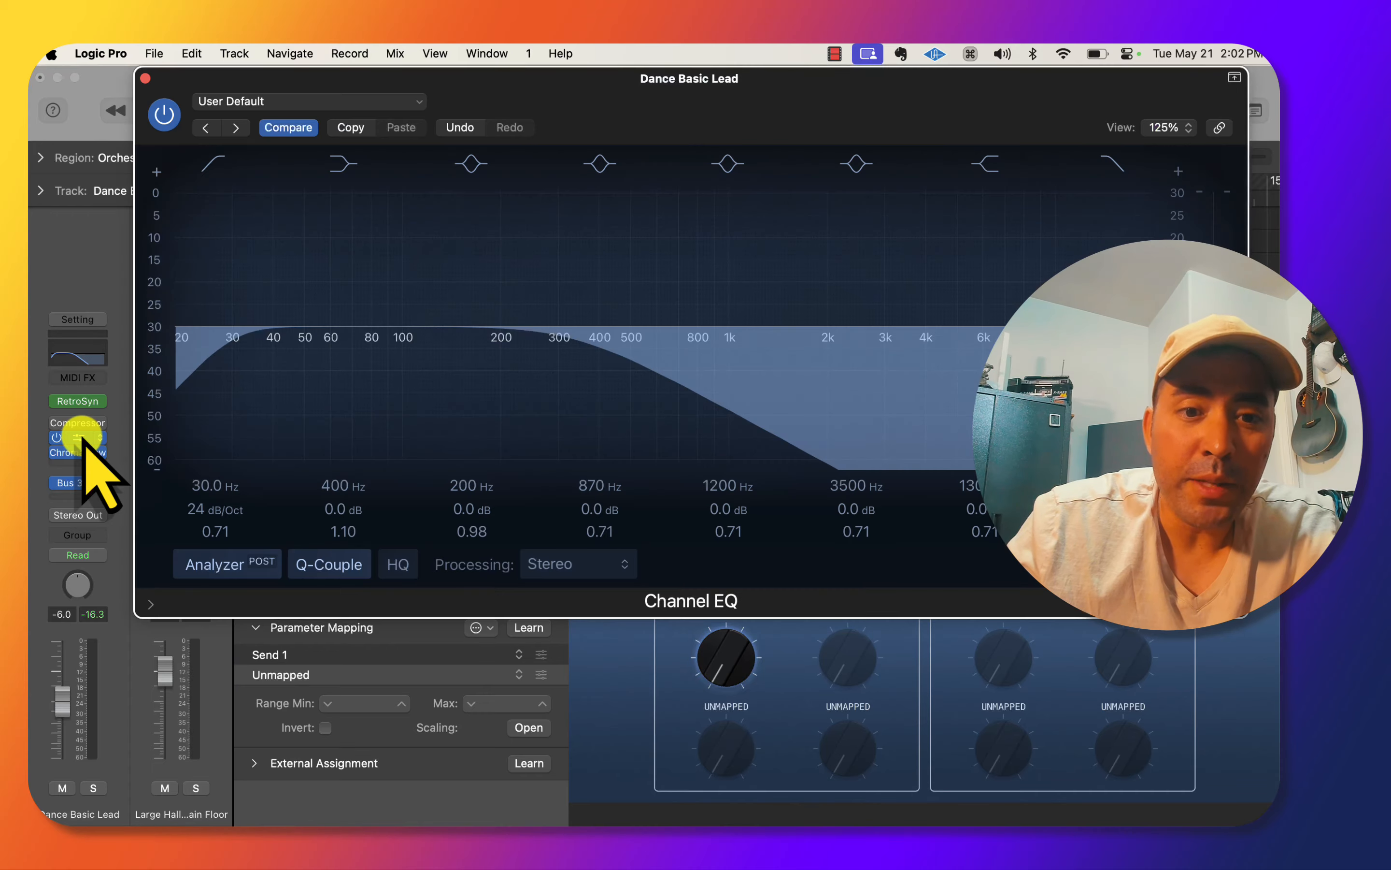
click(529, 628)
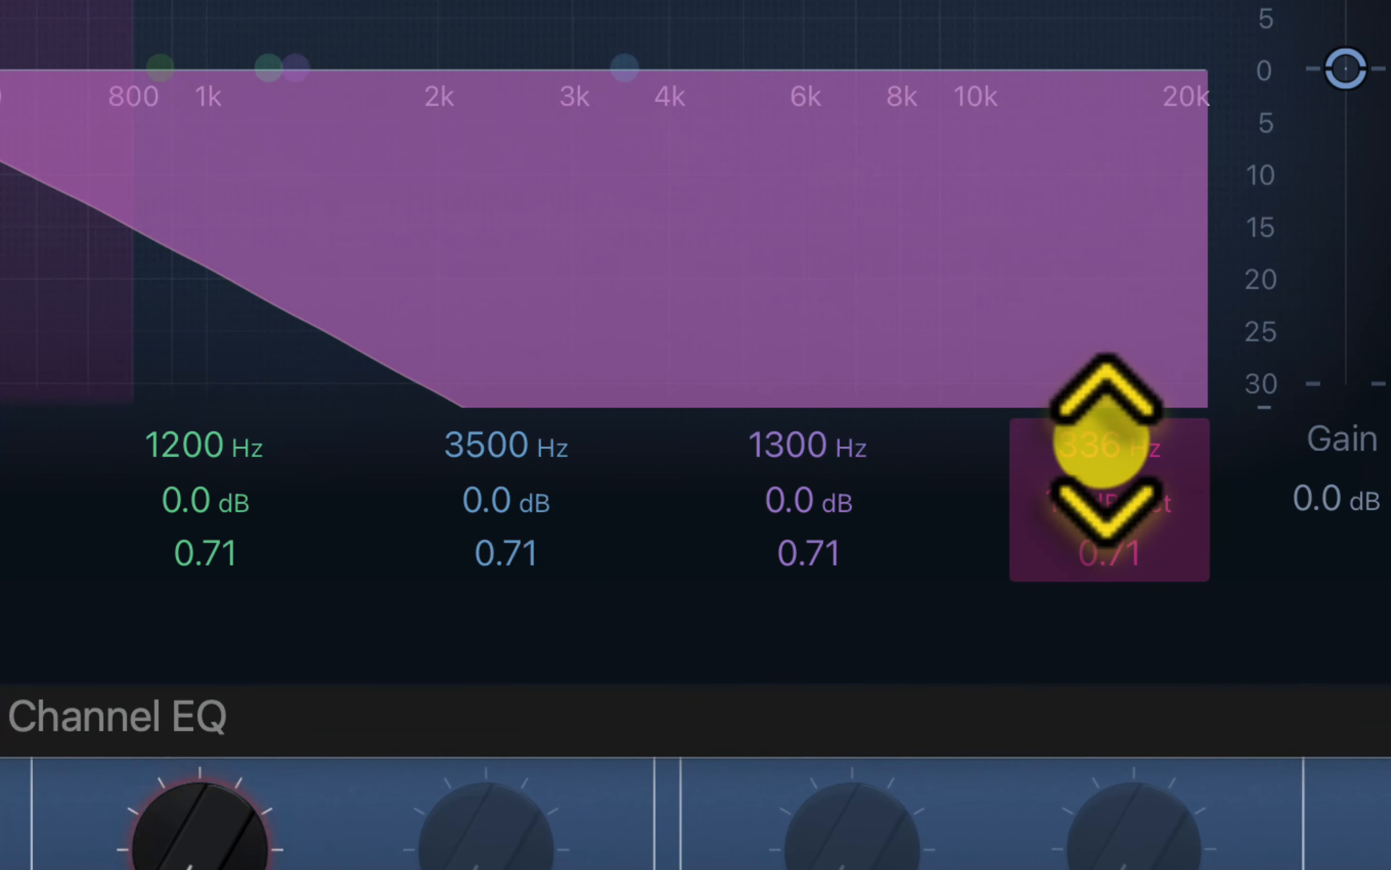
click(1103, 442)
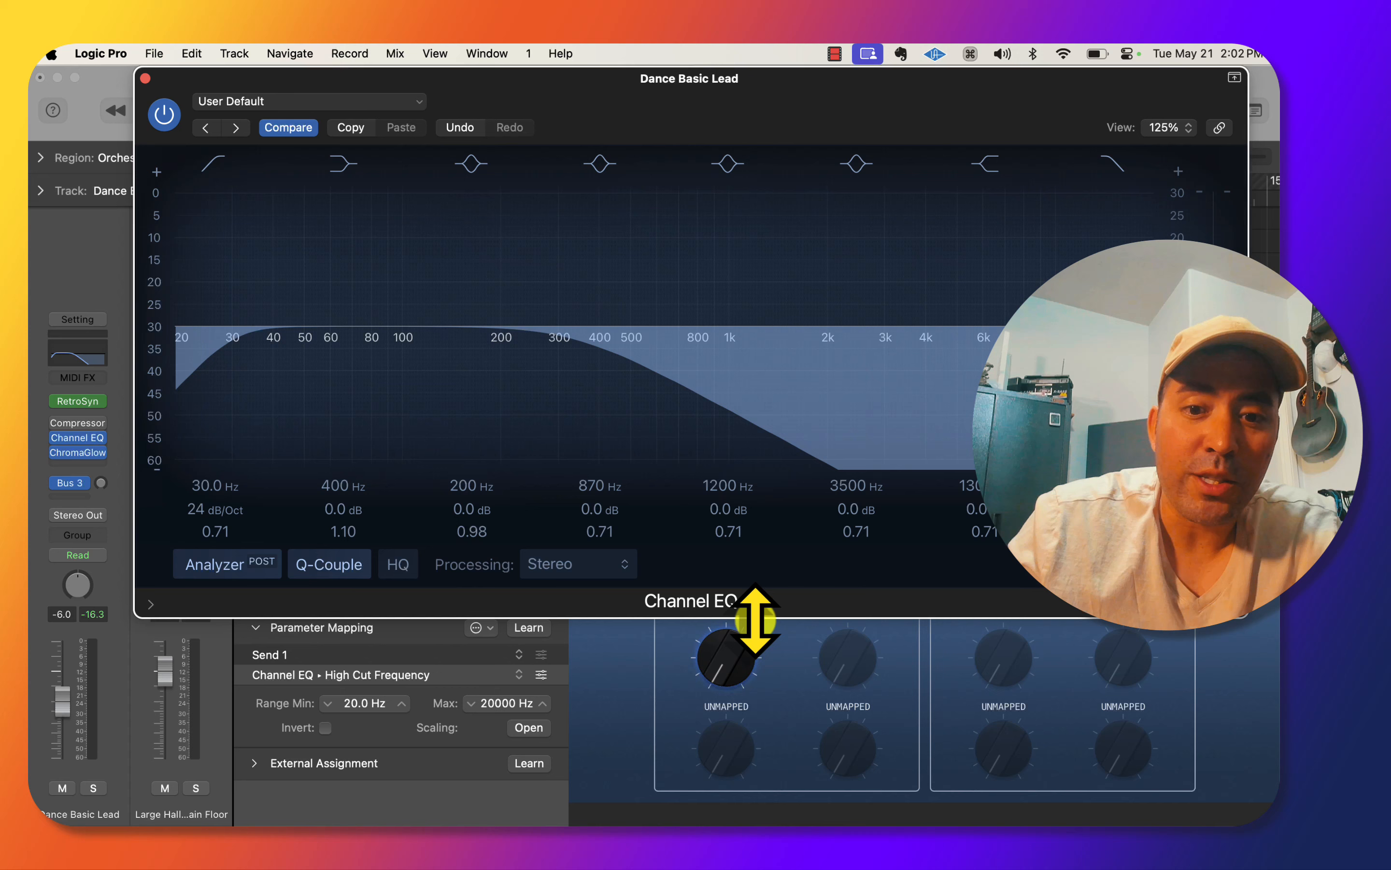
Test the Send 1 knob's control of the Channel EQ high cut, and close the Channel EQ window.
click(726, 657)
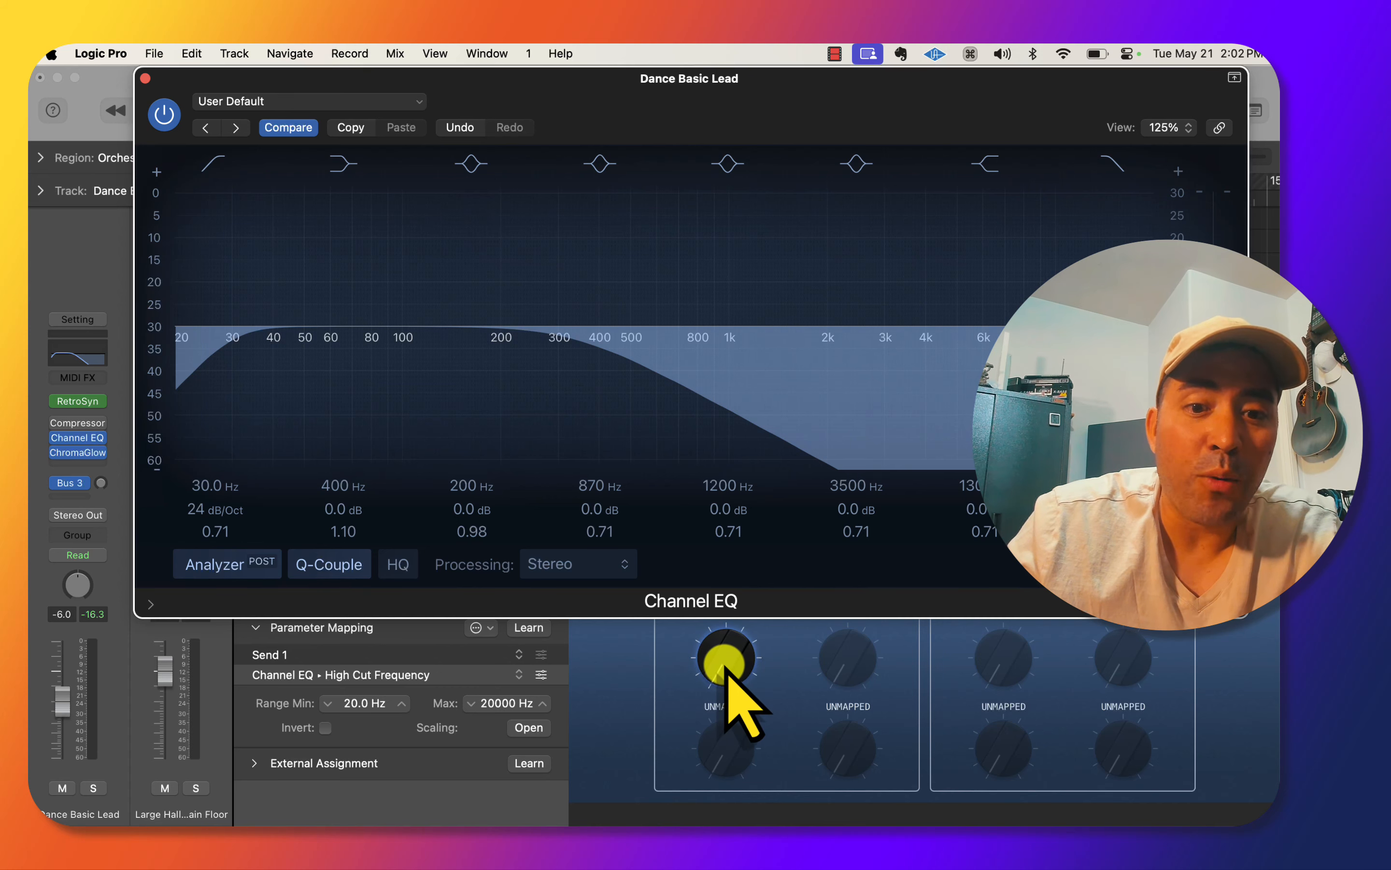
drag(726, 657, 745, 801)
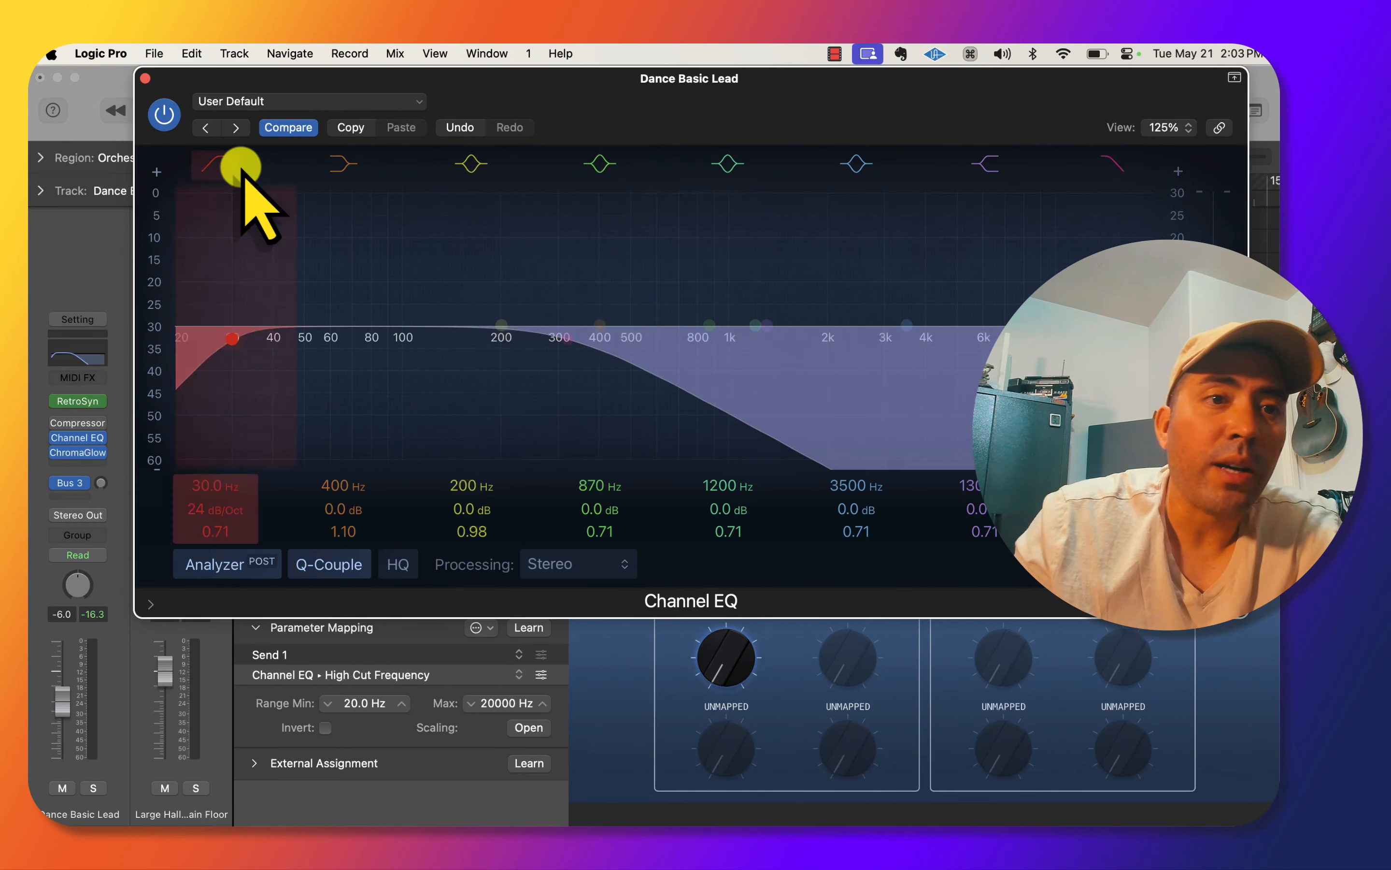
key(super+w)
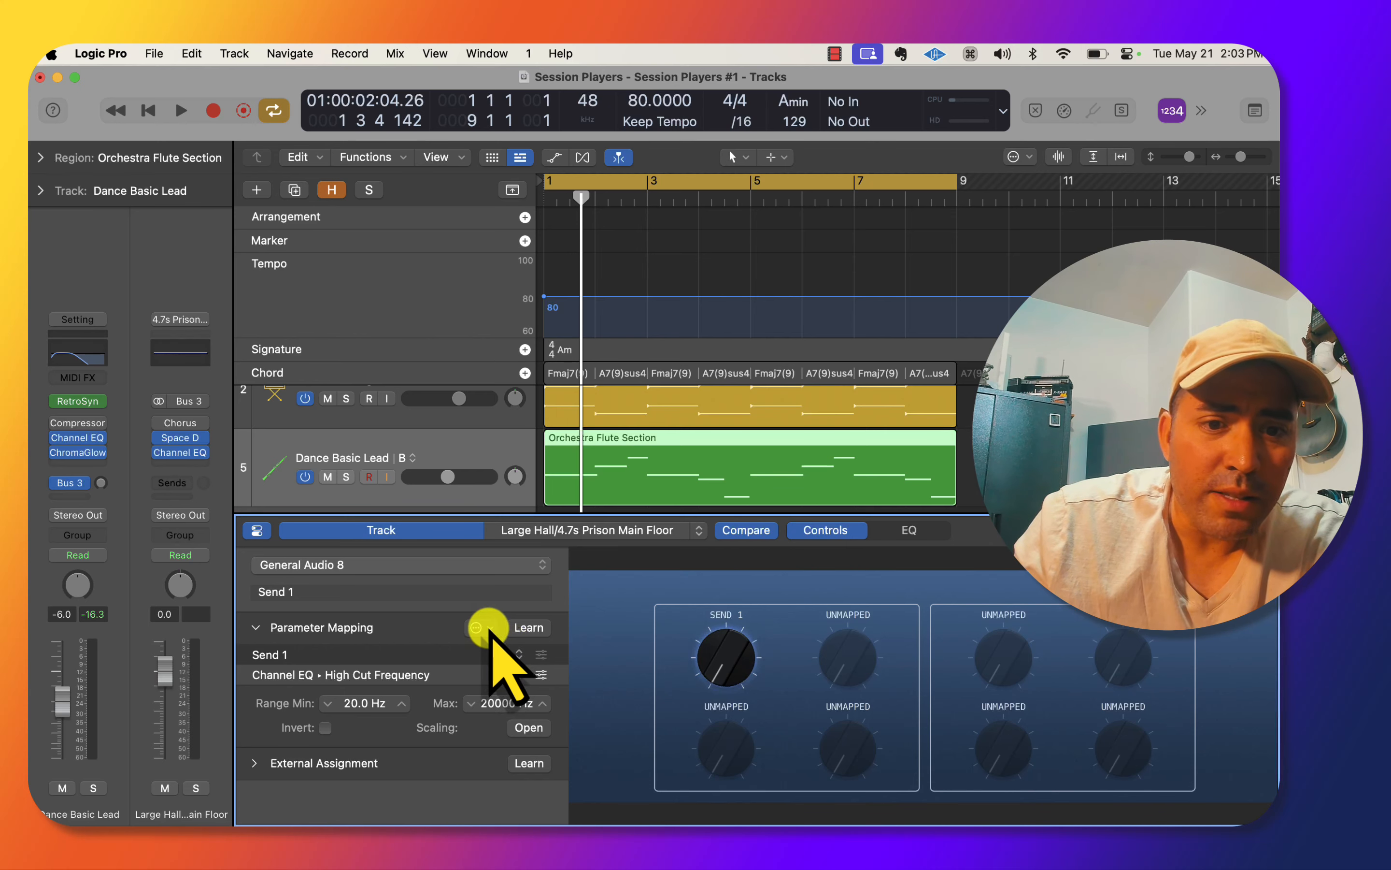
Add a third mapping to the Send 1 knob and learn ChromaGlow's Drive parameter.
click(490, 628)
click(542, 741)
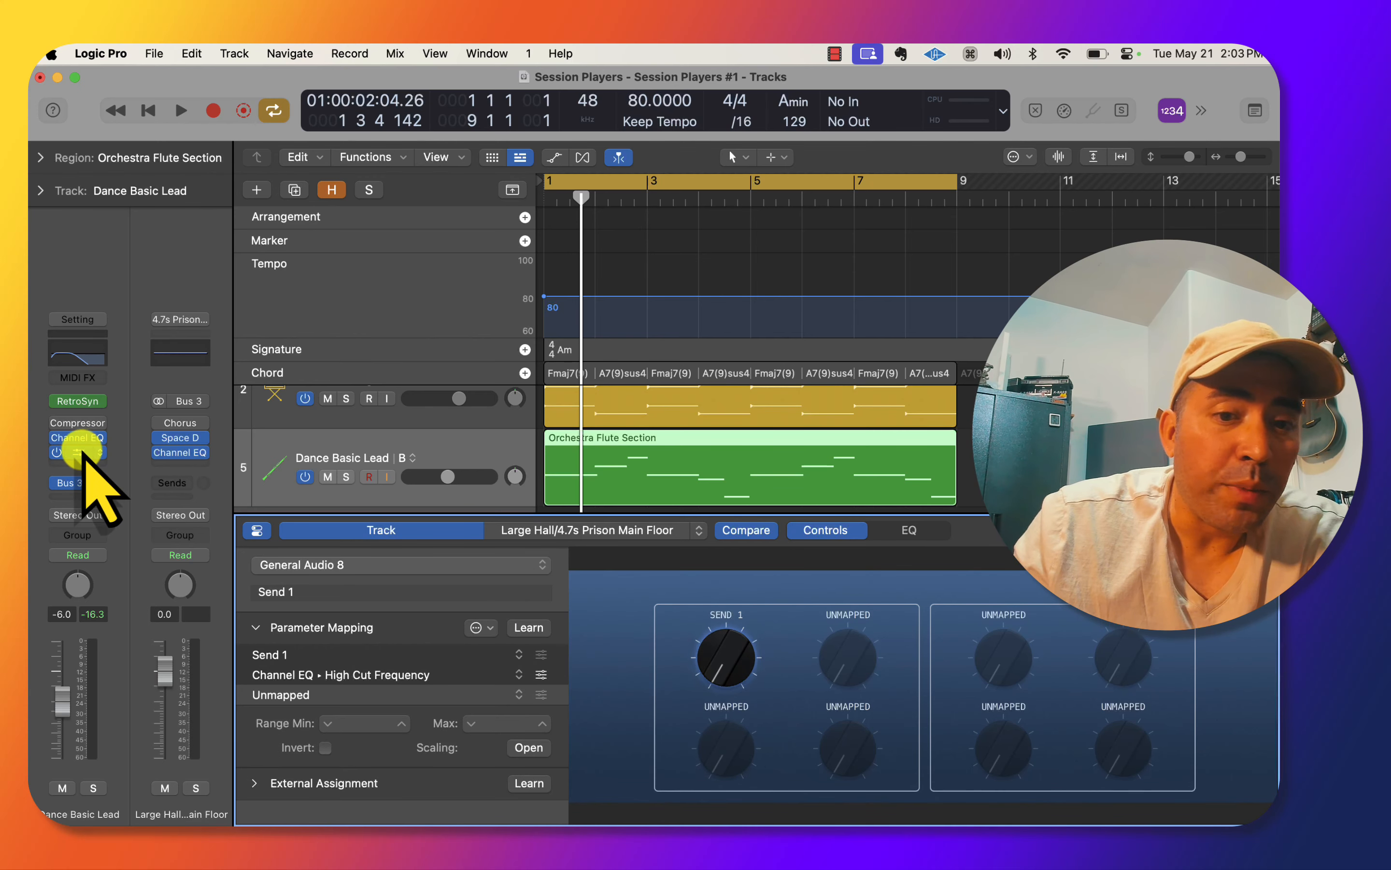
click(83, 453)
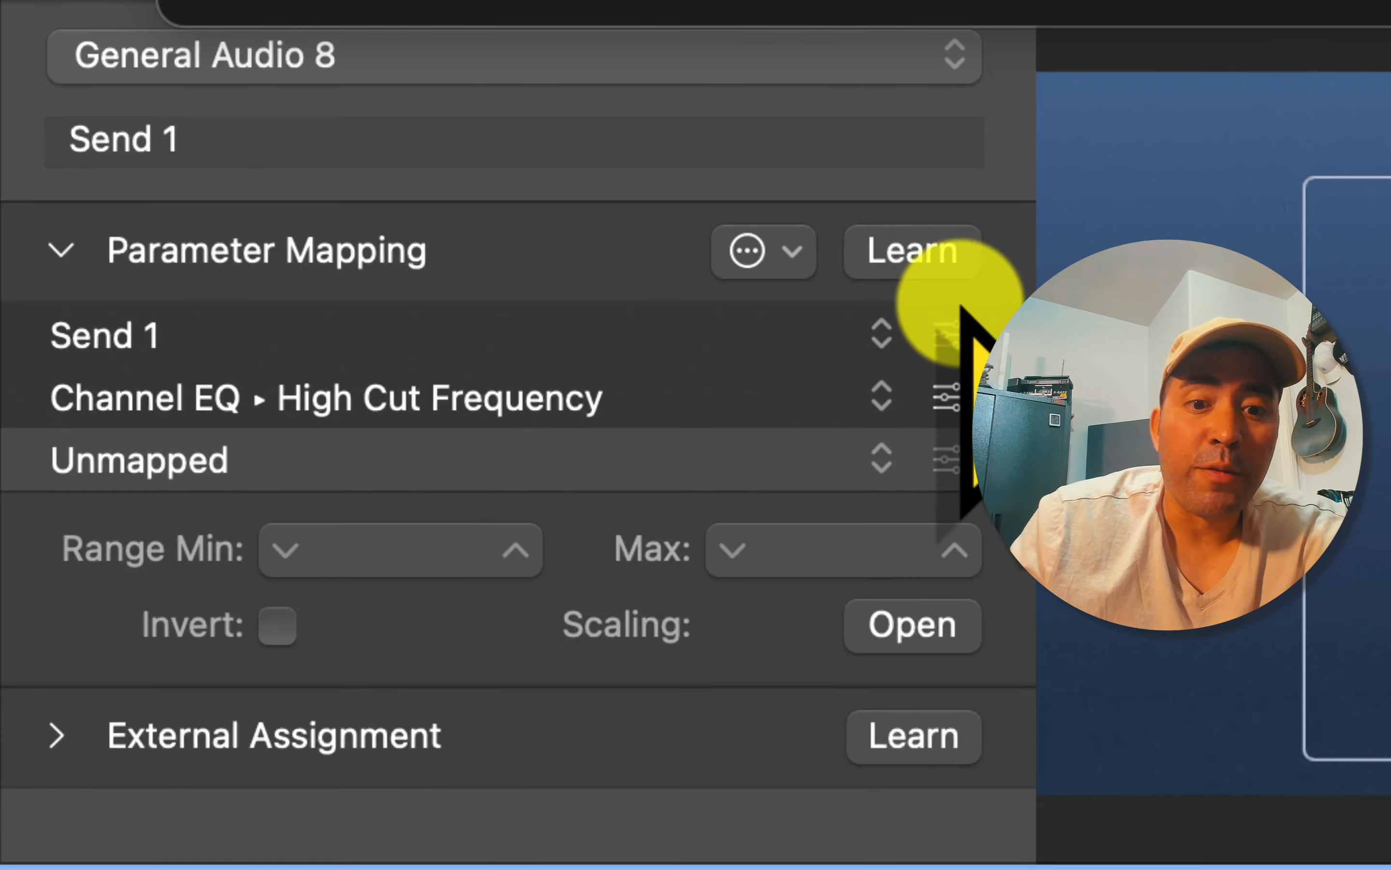
click(918, 263)
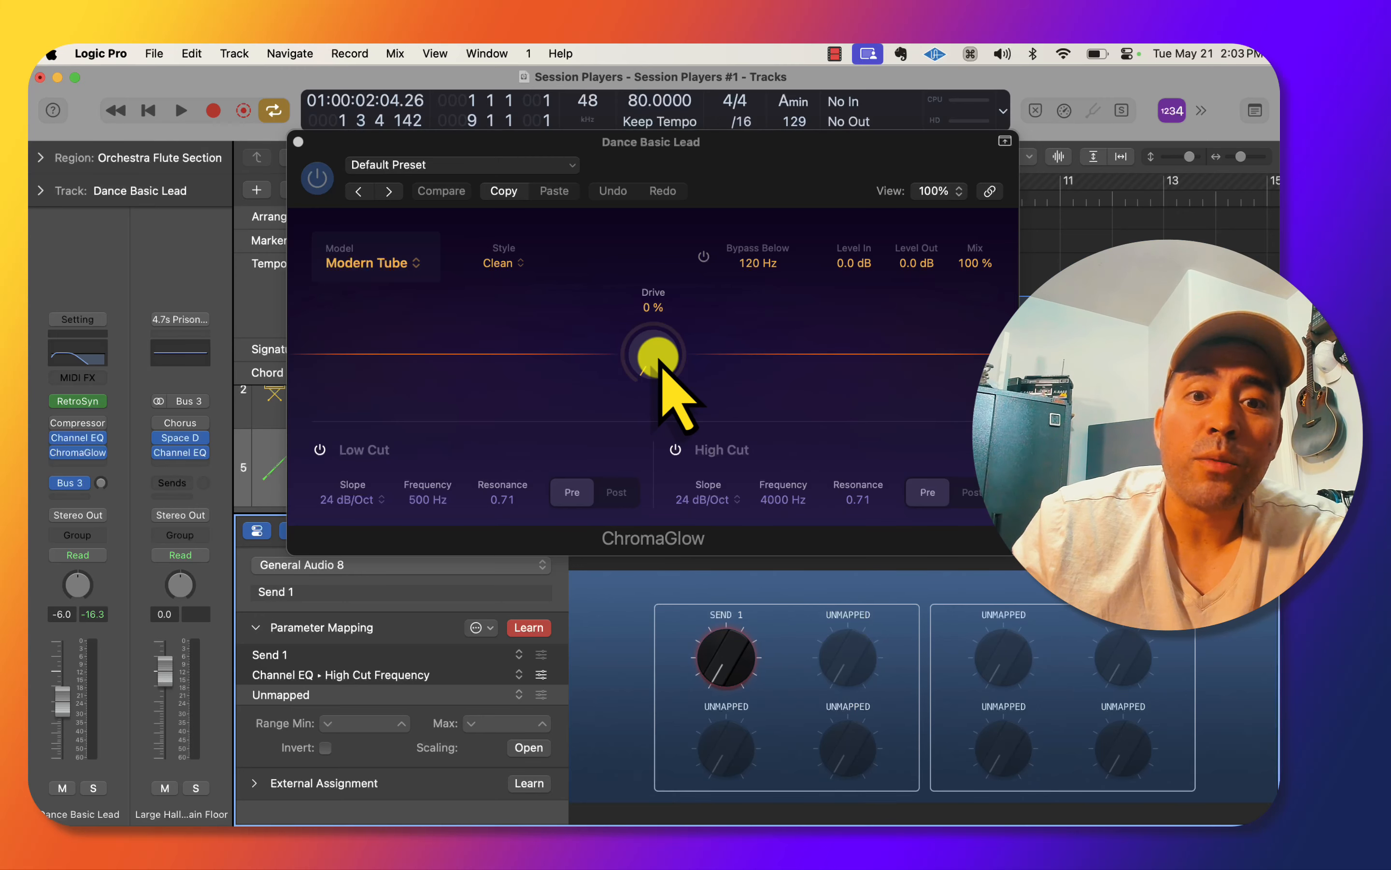
click(656, 361)
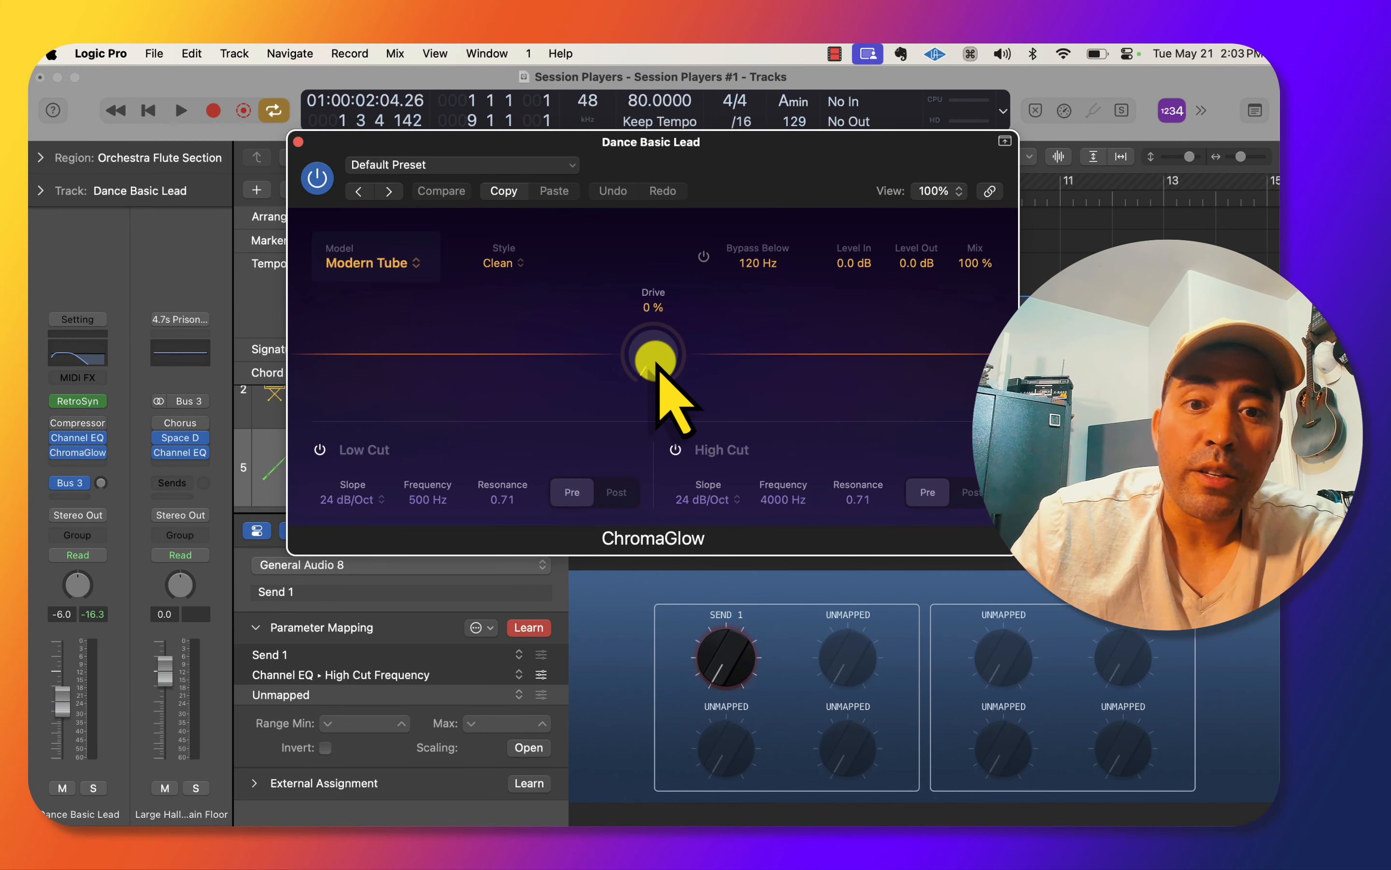
drag(657, 365, 648, 405)
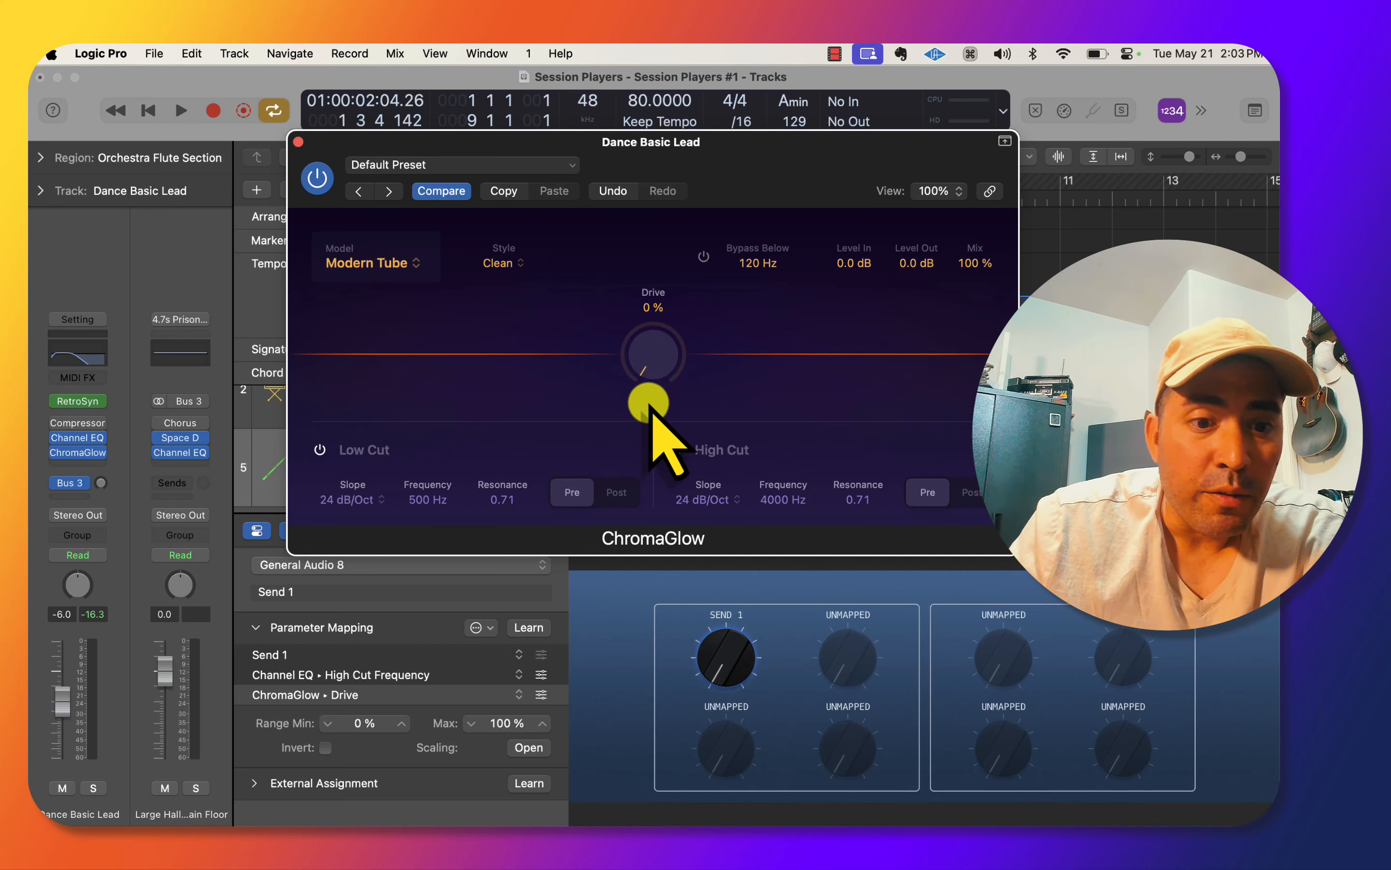
Test the Send 1 knob's control of ChromaGlow's Drive, turn it down to minimum and close the plug-in window.
click(727, 658)
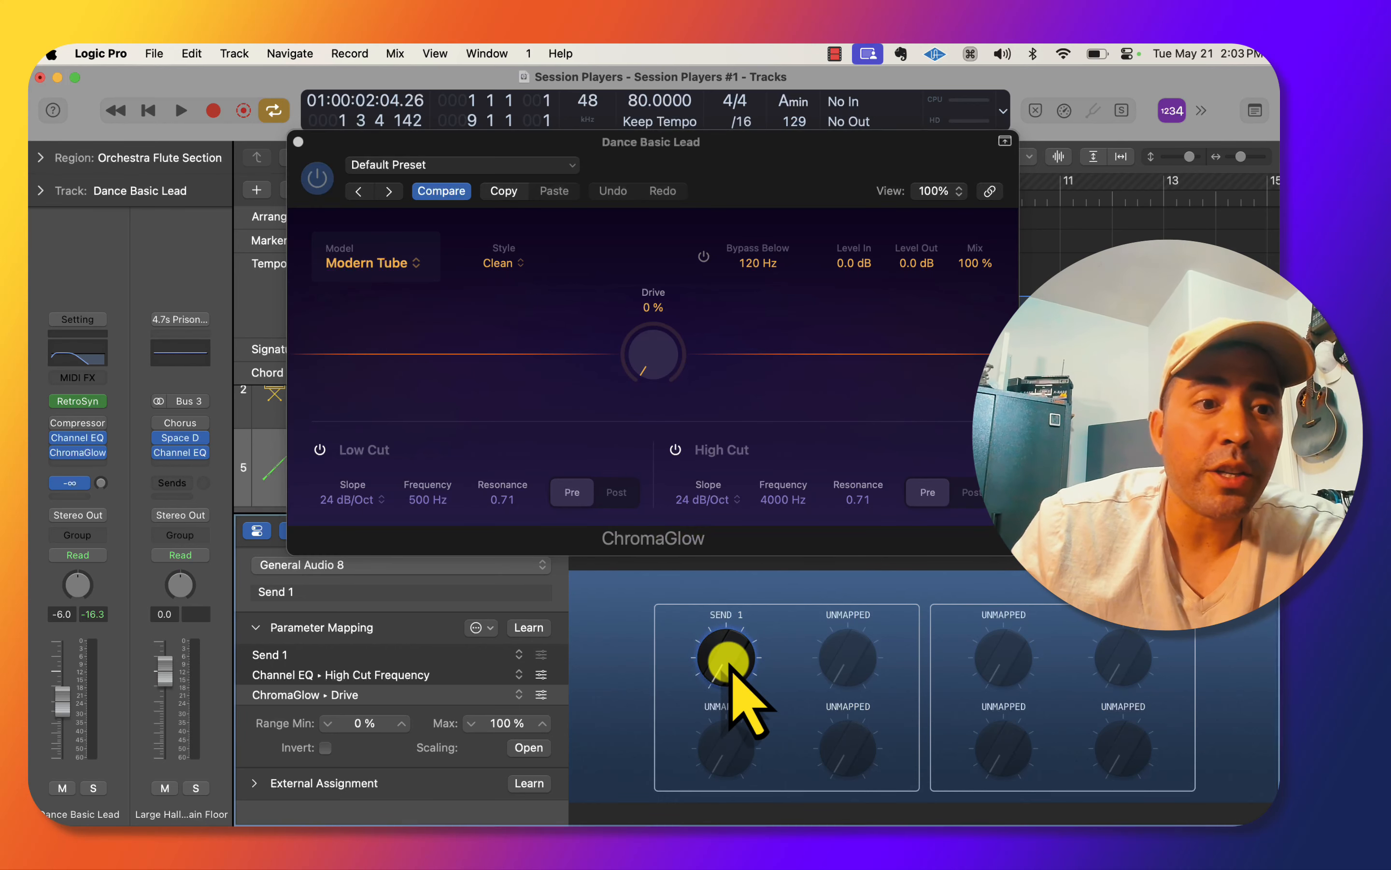
drag(729, 662, 753, 770)
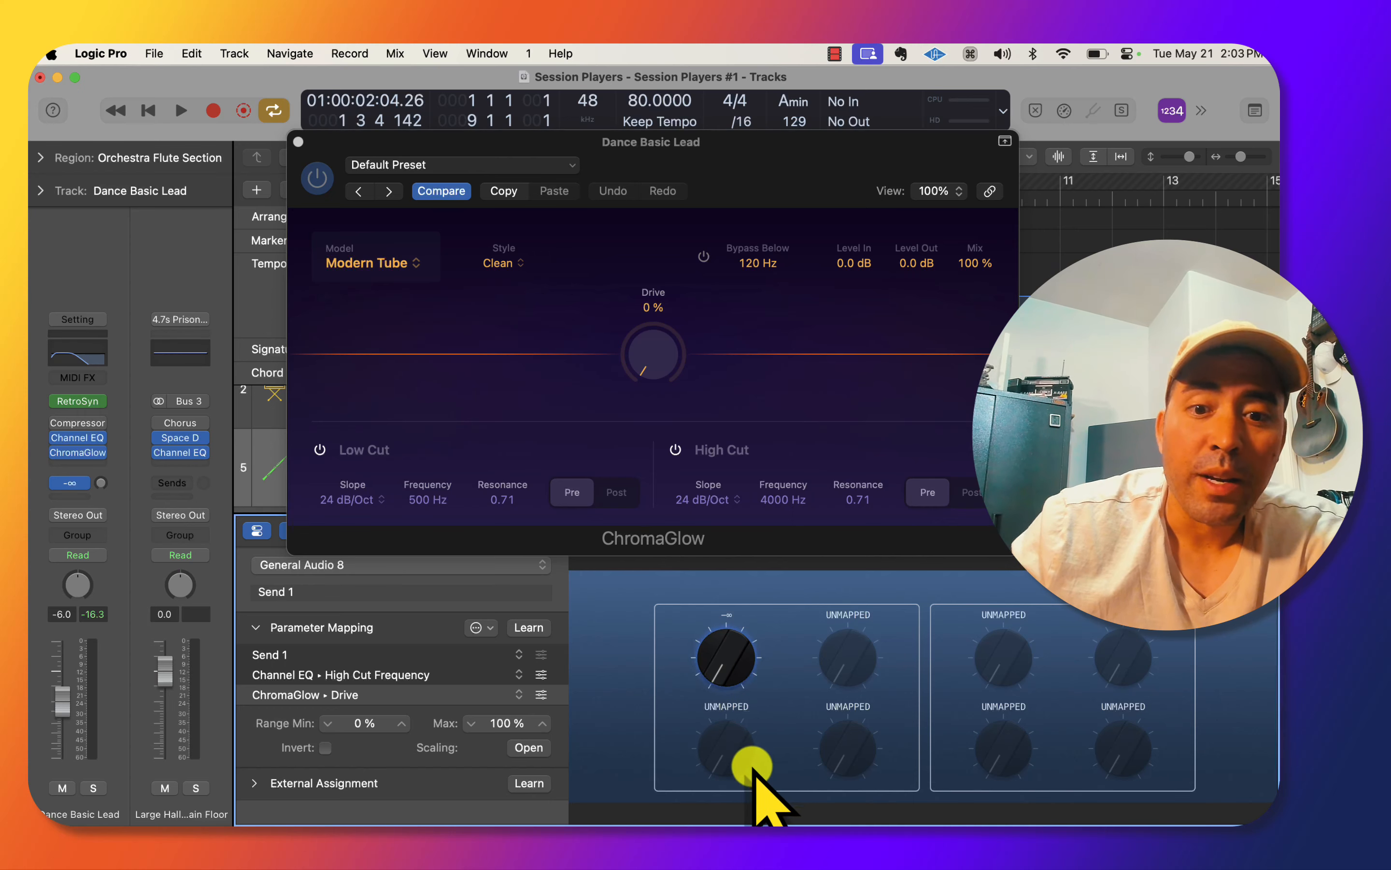
click(299, 142)
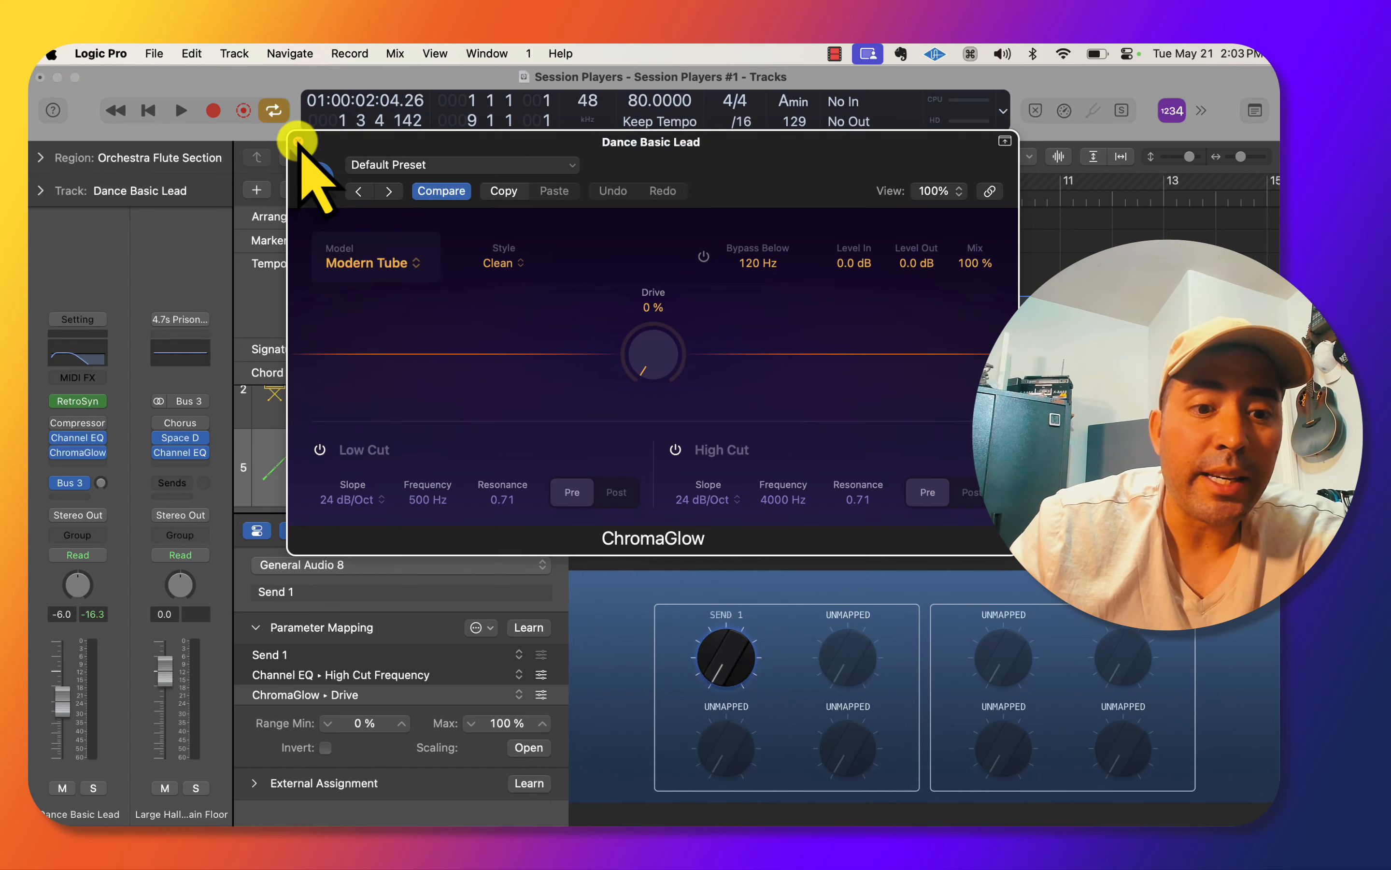
click(298, 141)
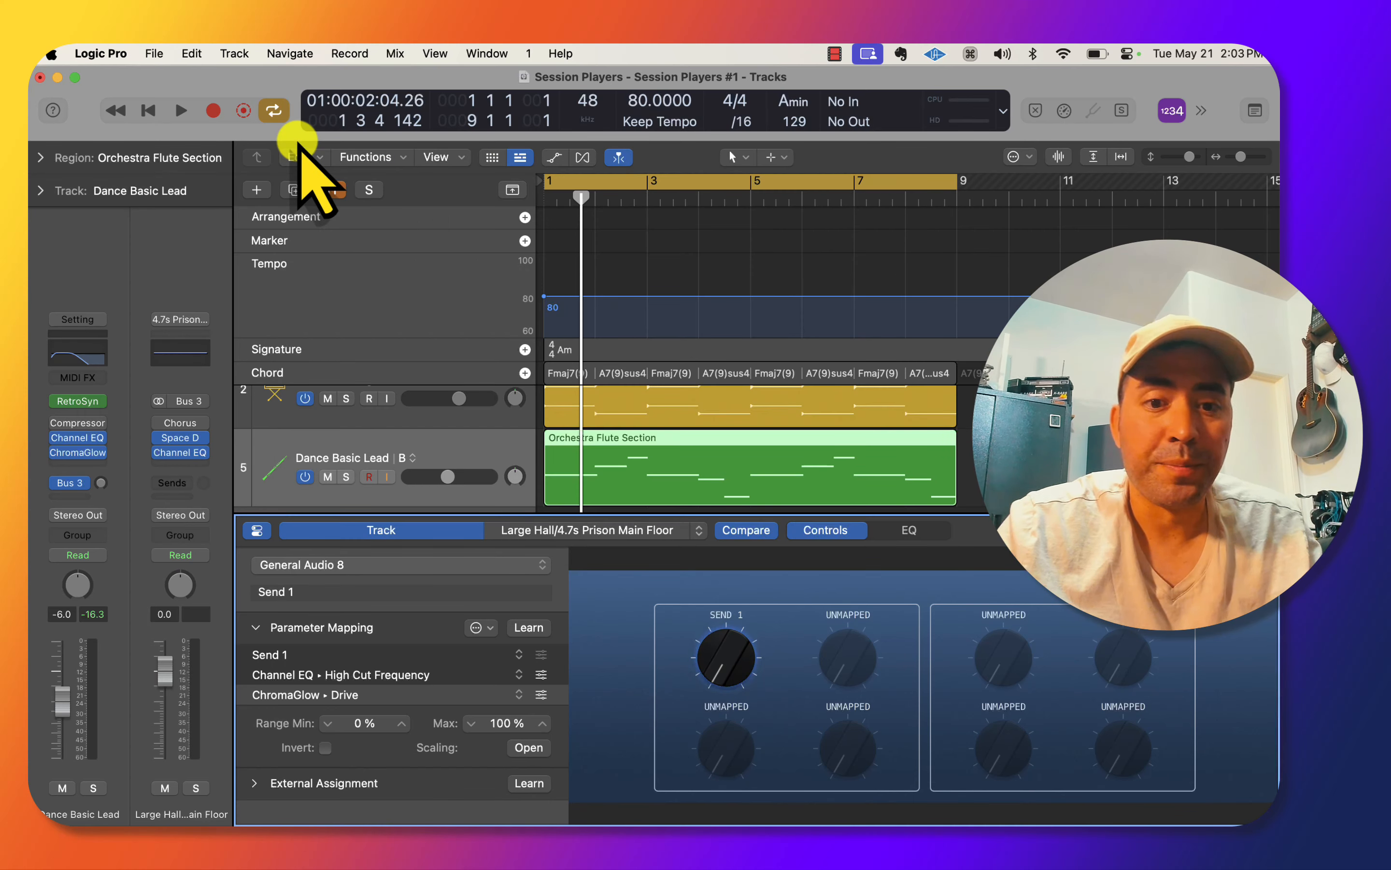
Test the Send 1 knob during playback, raising it to +5.9 dB with ChromaGlow open, and close the plug-in window and stop playback.
key(space)
drag(727, 688, 253, 521)
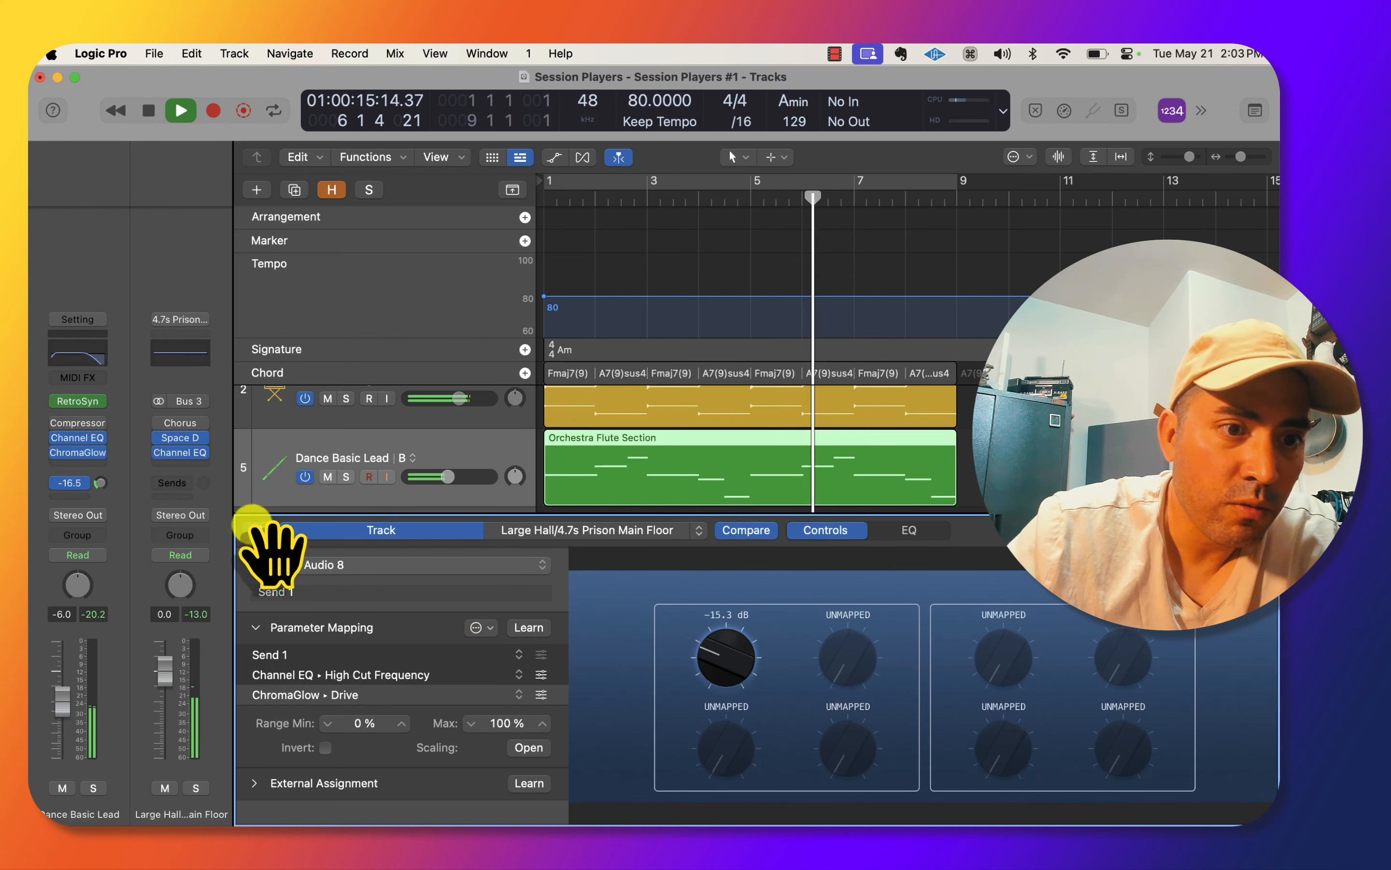
click(77, 452)
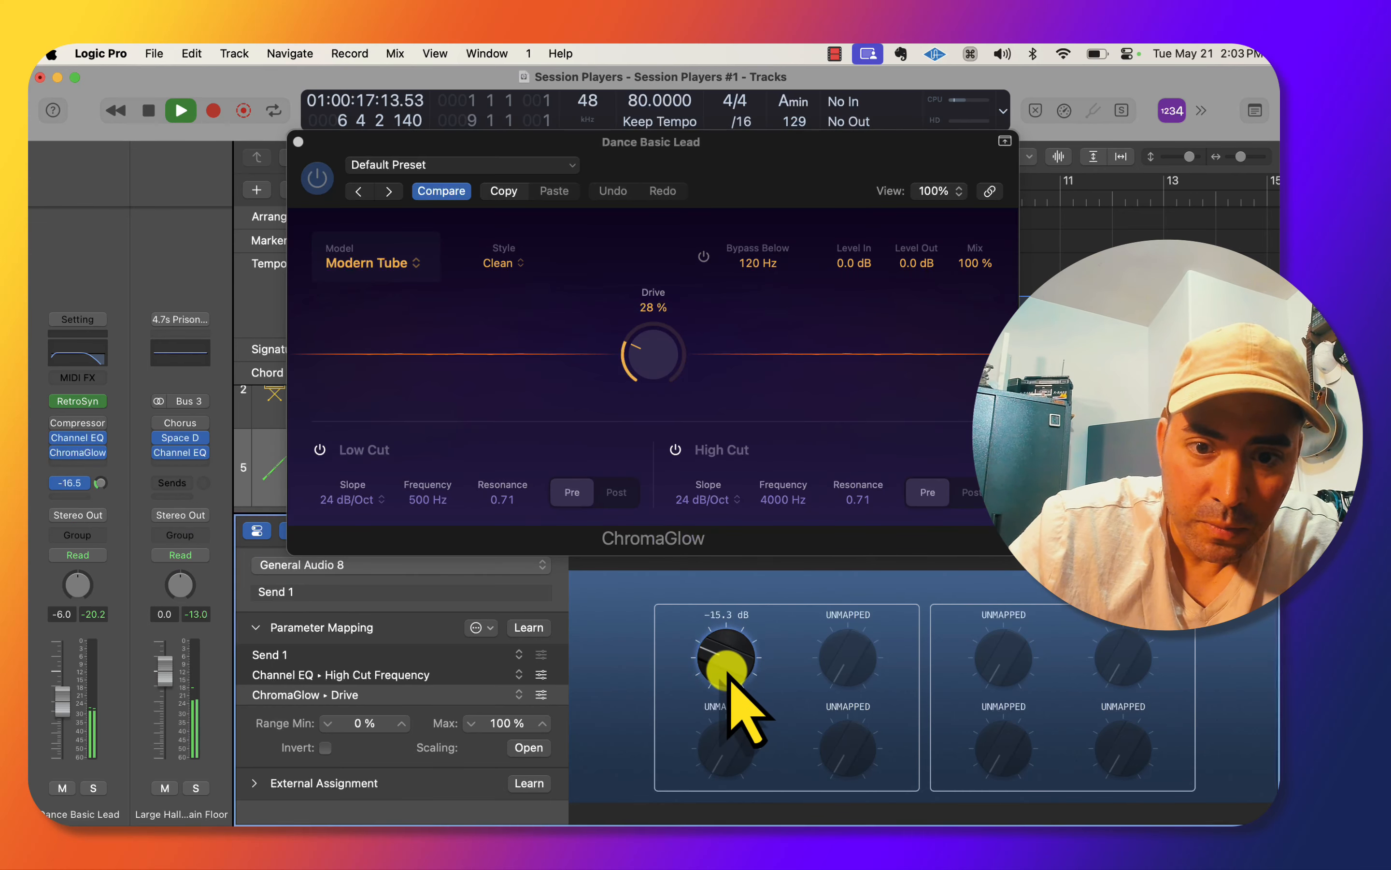
drag(729, 673, 665, 514)
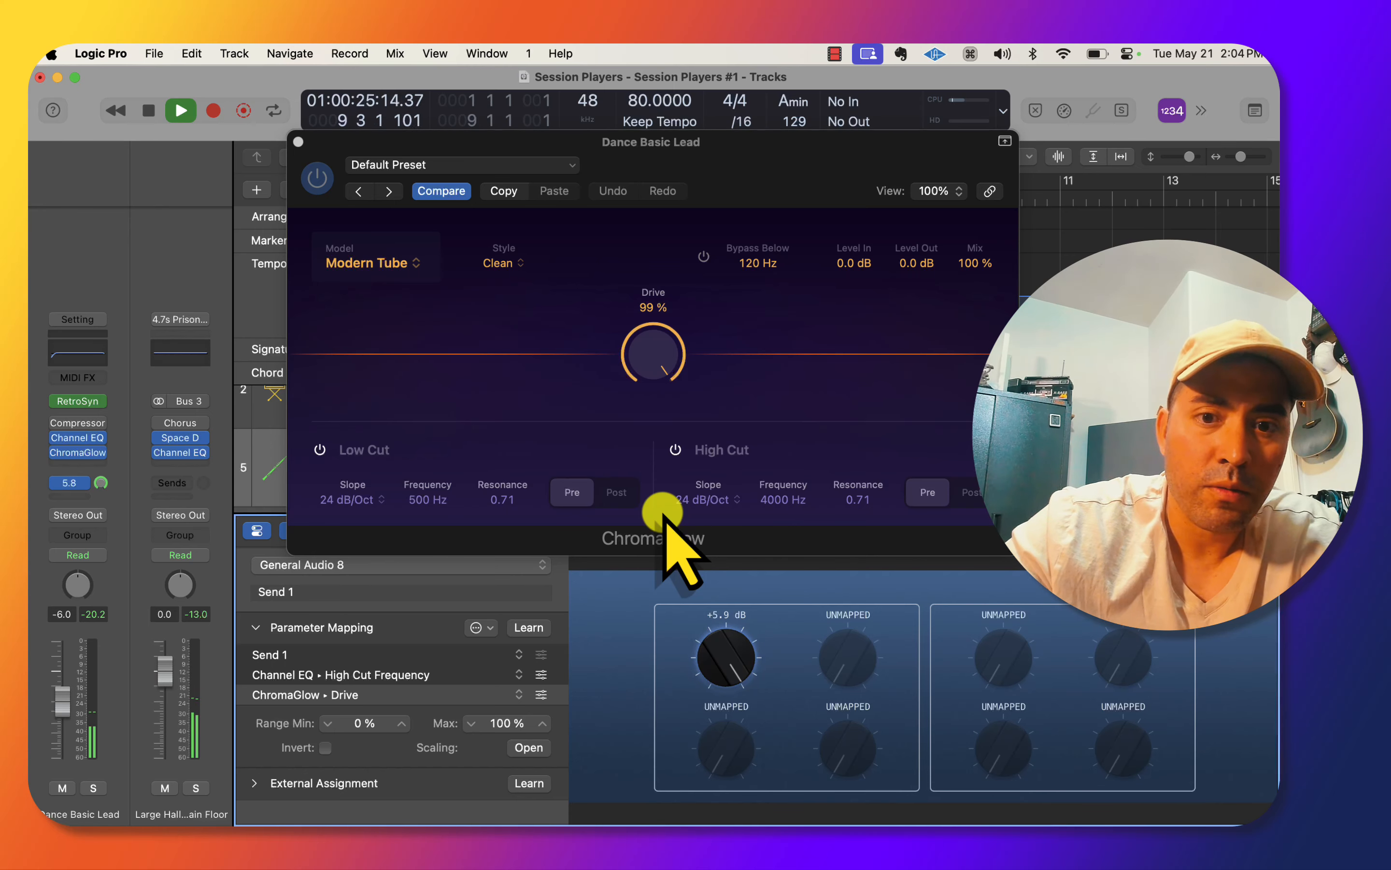
key(super+w)
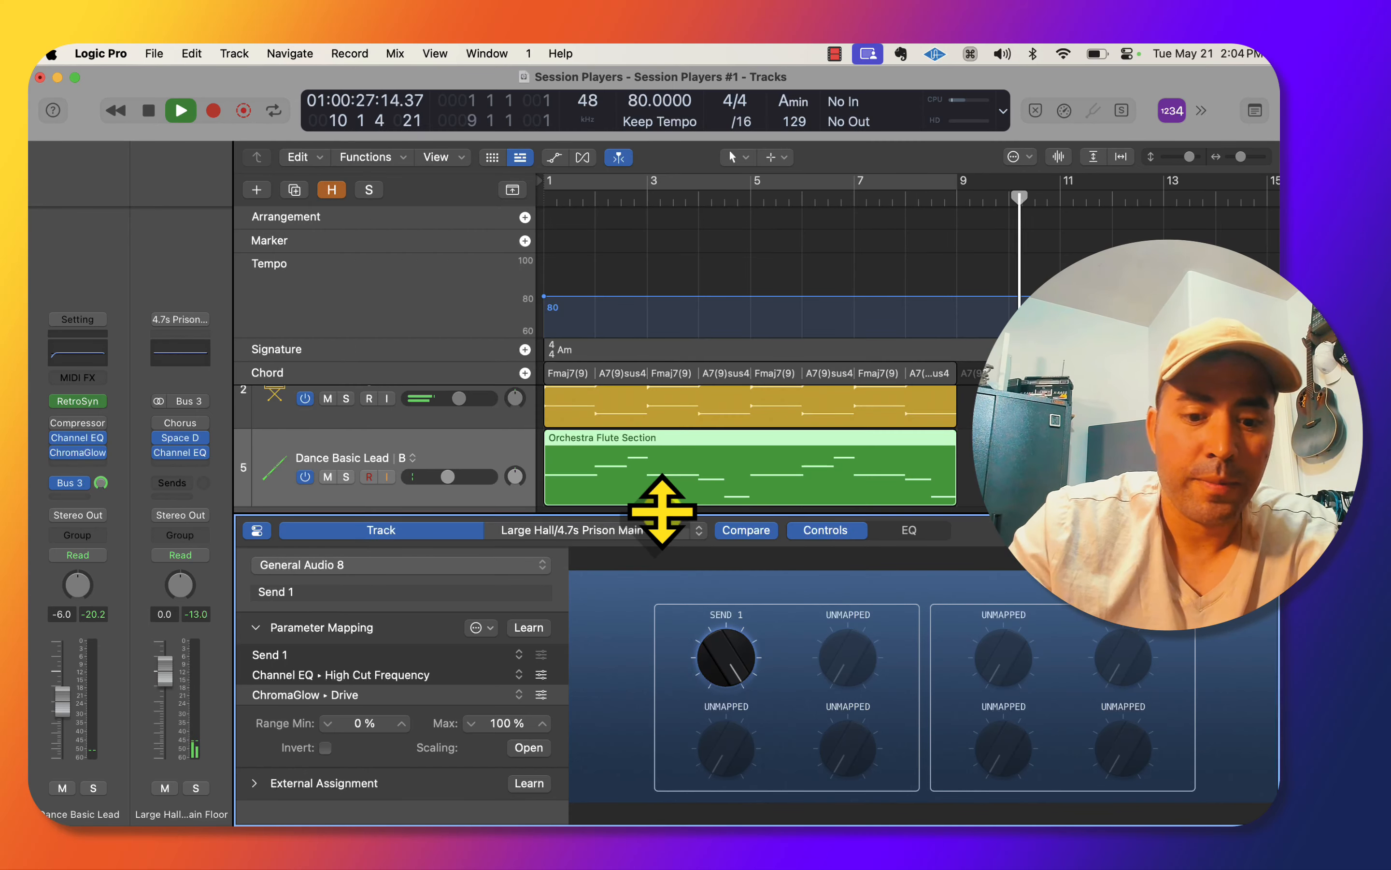
key(space)
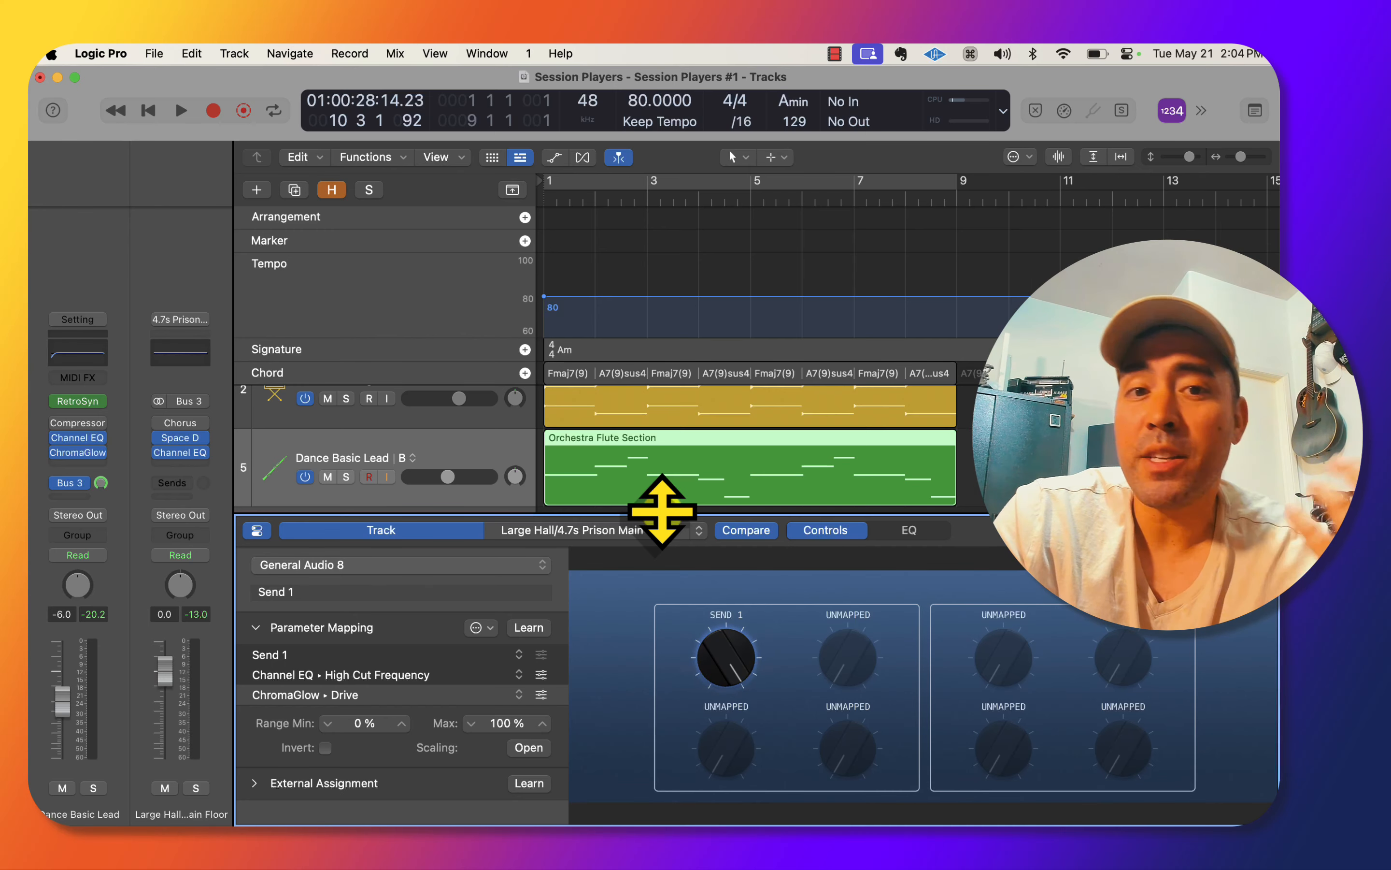
key(y)
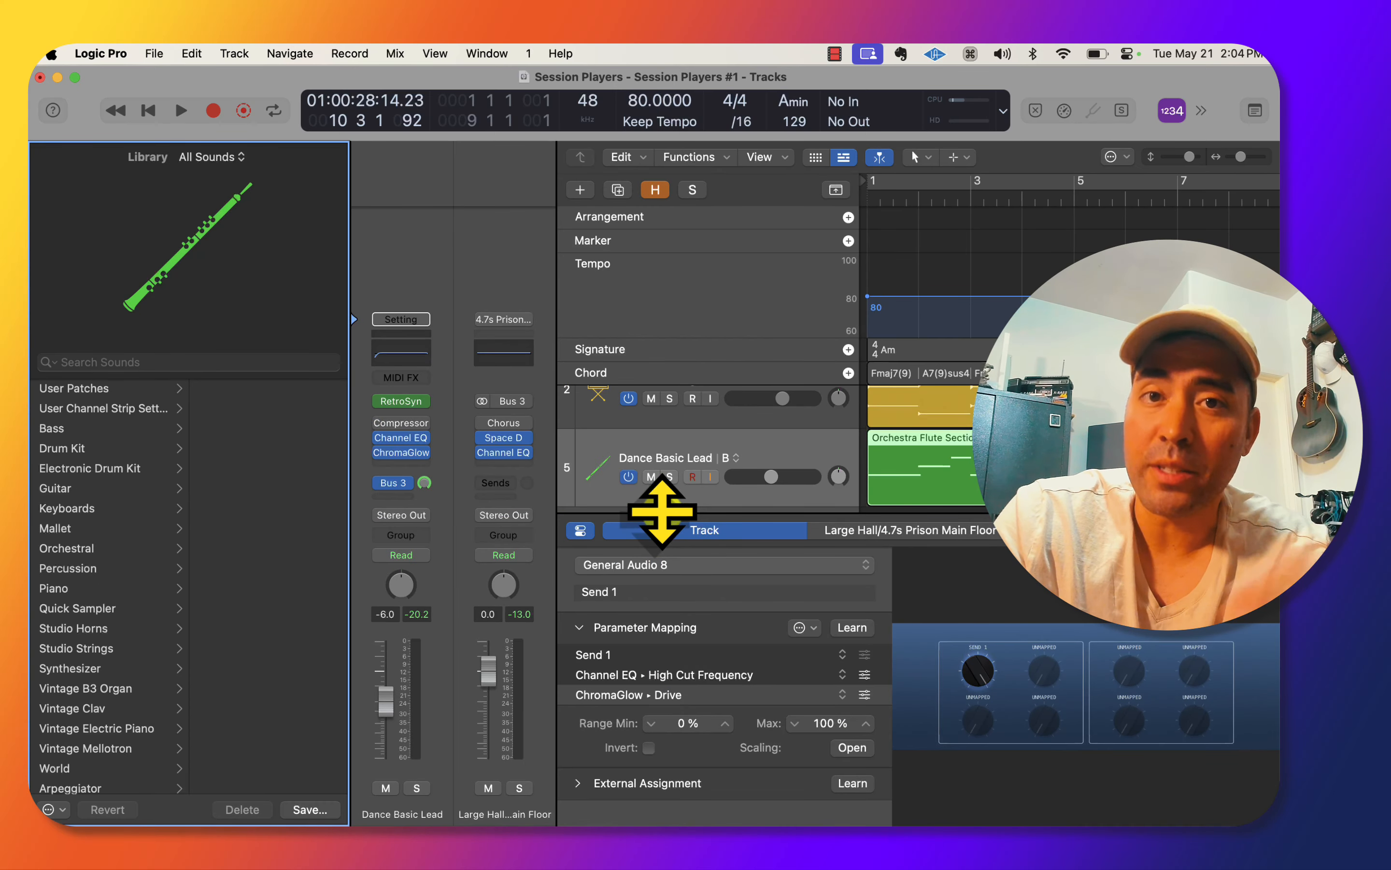
key(y)
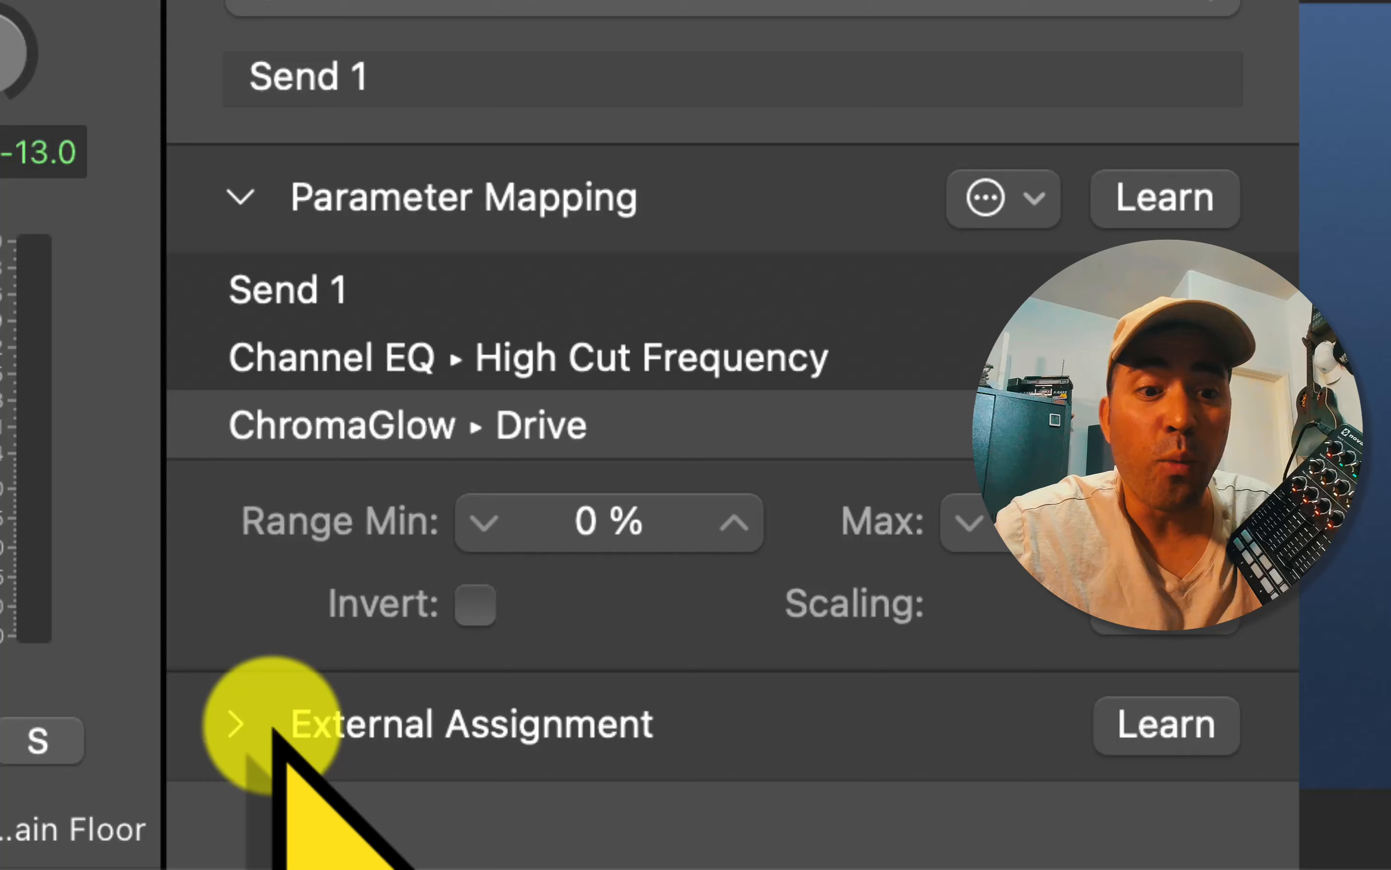
Learn a hardware controller knob, Control Change 88 on channel 16, as the external assignment for the Send 1 knob.
click(254, 783)
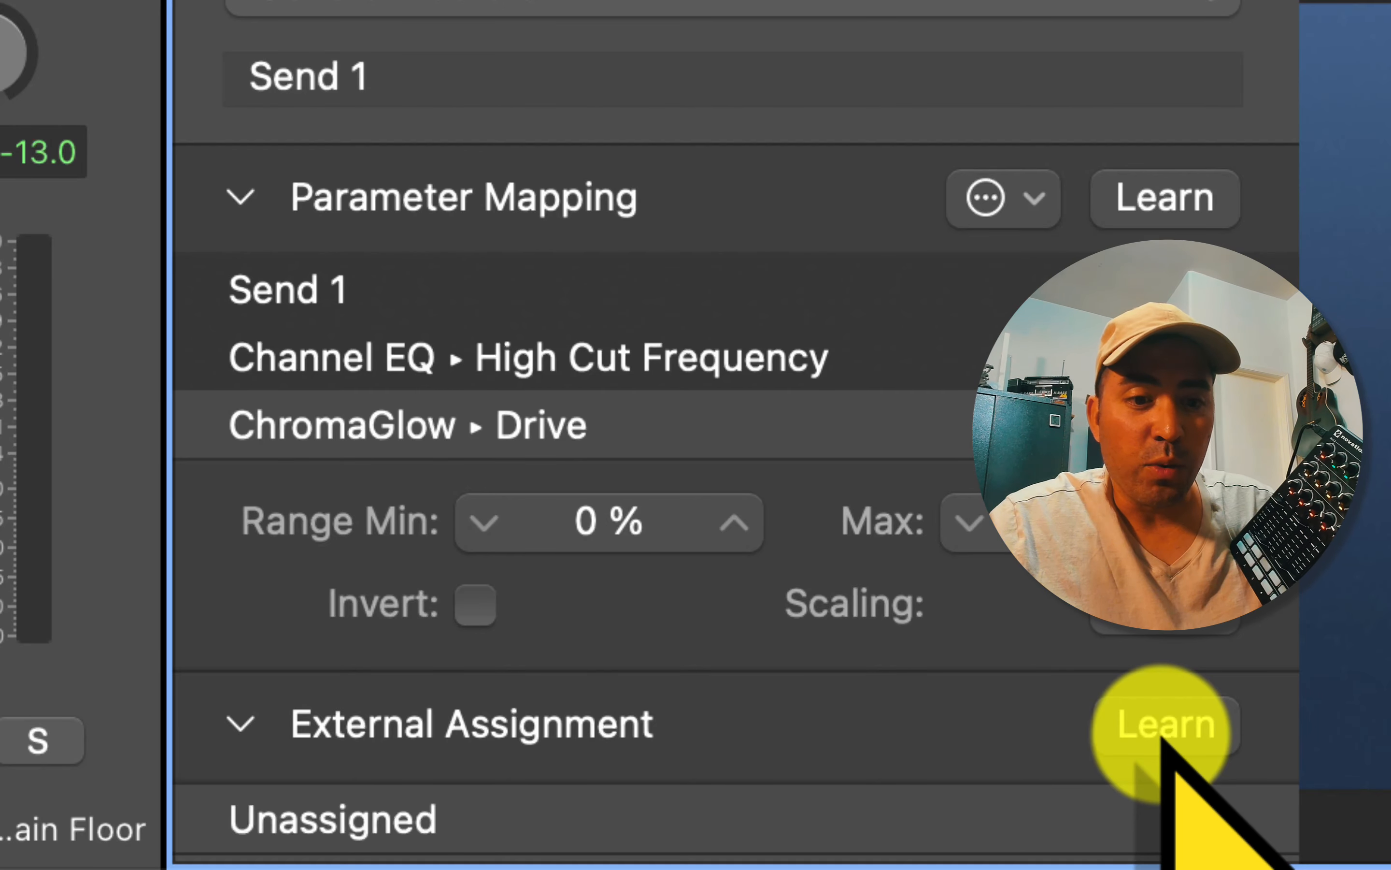
click(1163, 742)
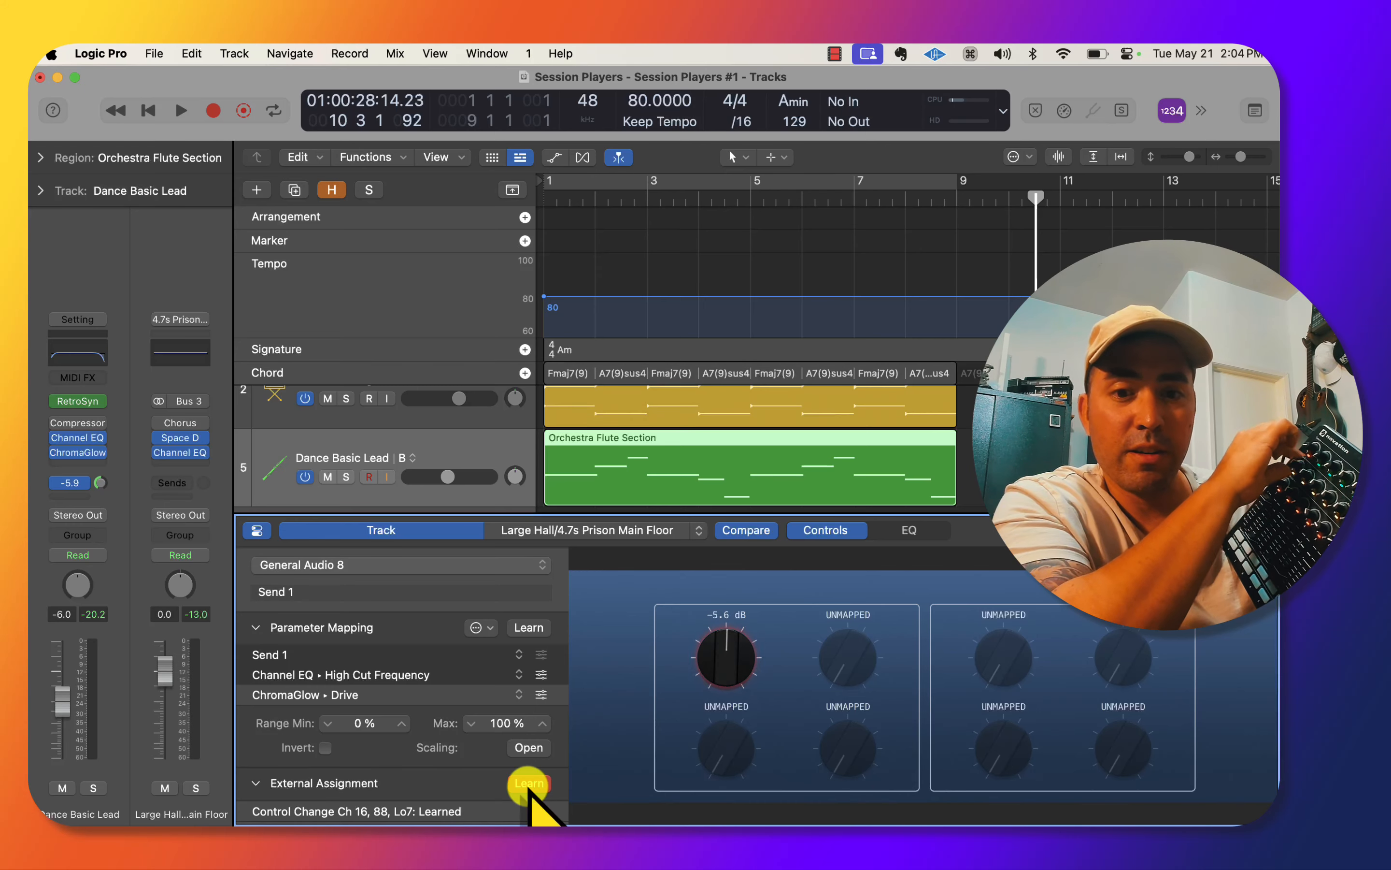
click(527, 783)
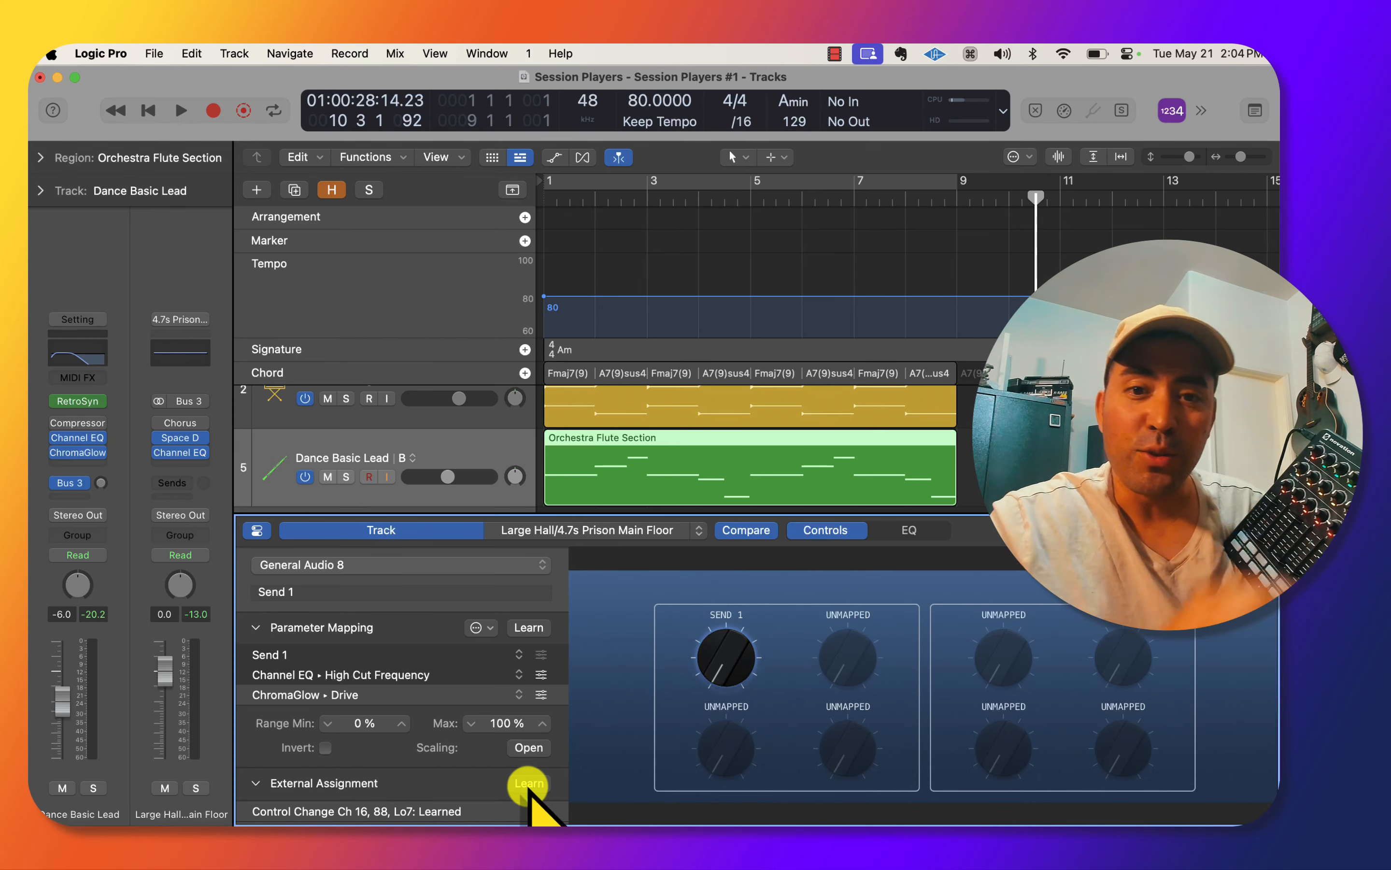
Play the project from the beginning with the Channel EQ and ChromaGlow windows open and arranged to test the hardware knob.
key(Return)
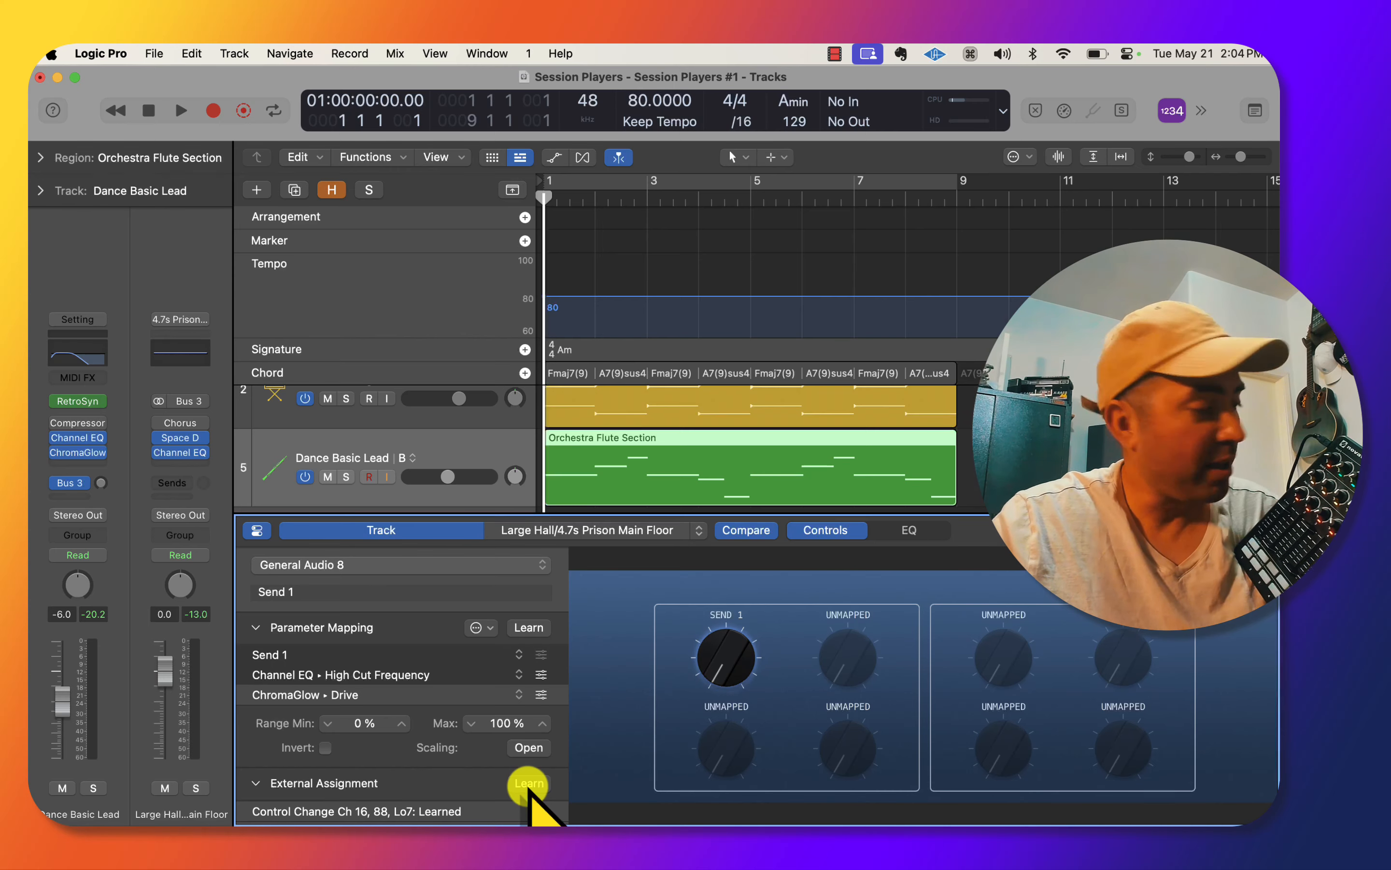
key(space)
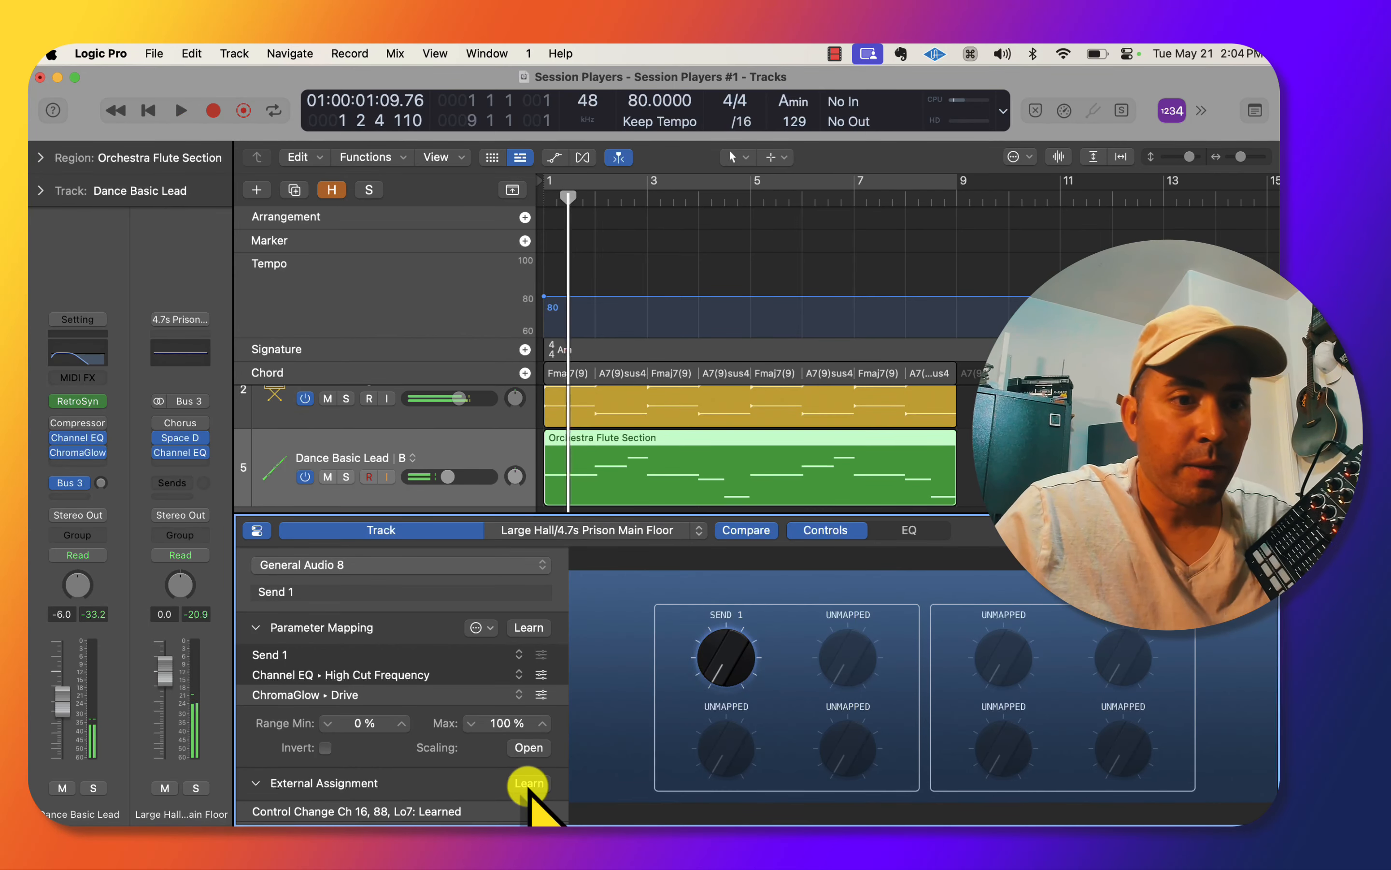
click(79, 439)
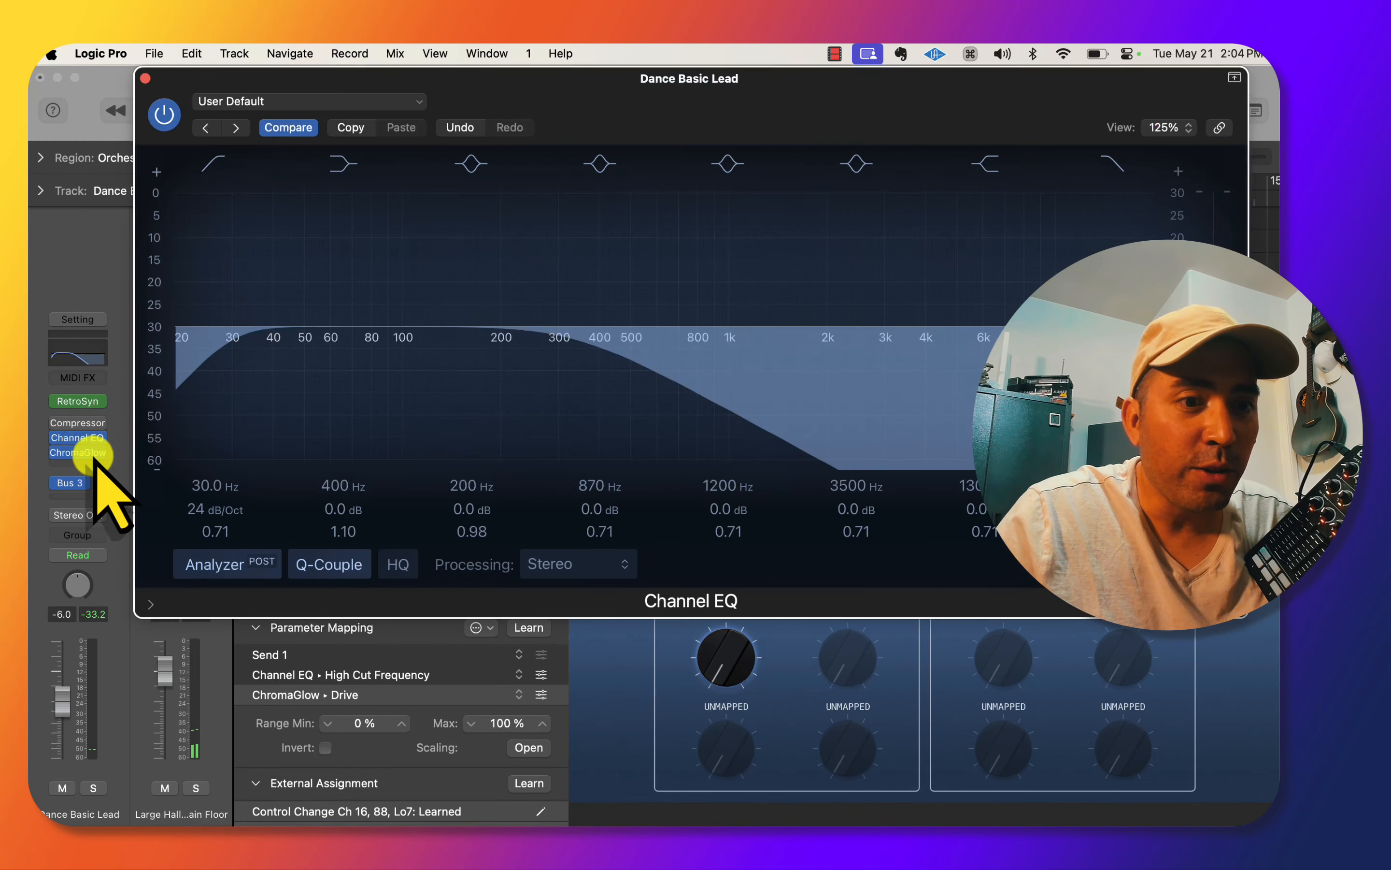
click(80, 452)
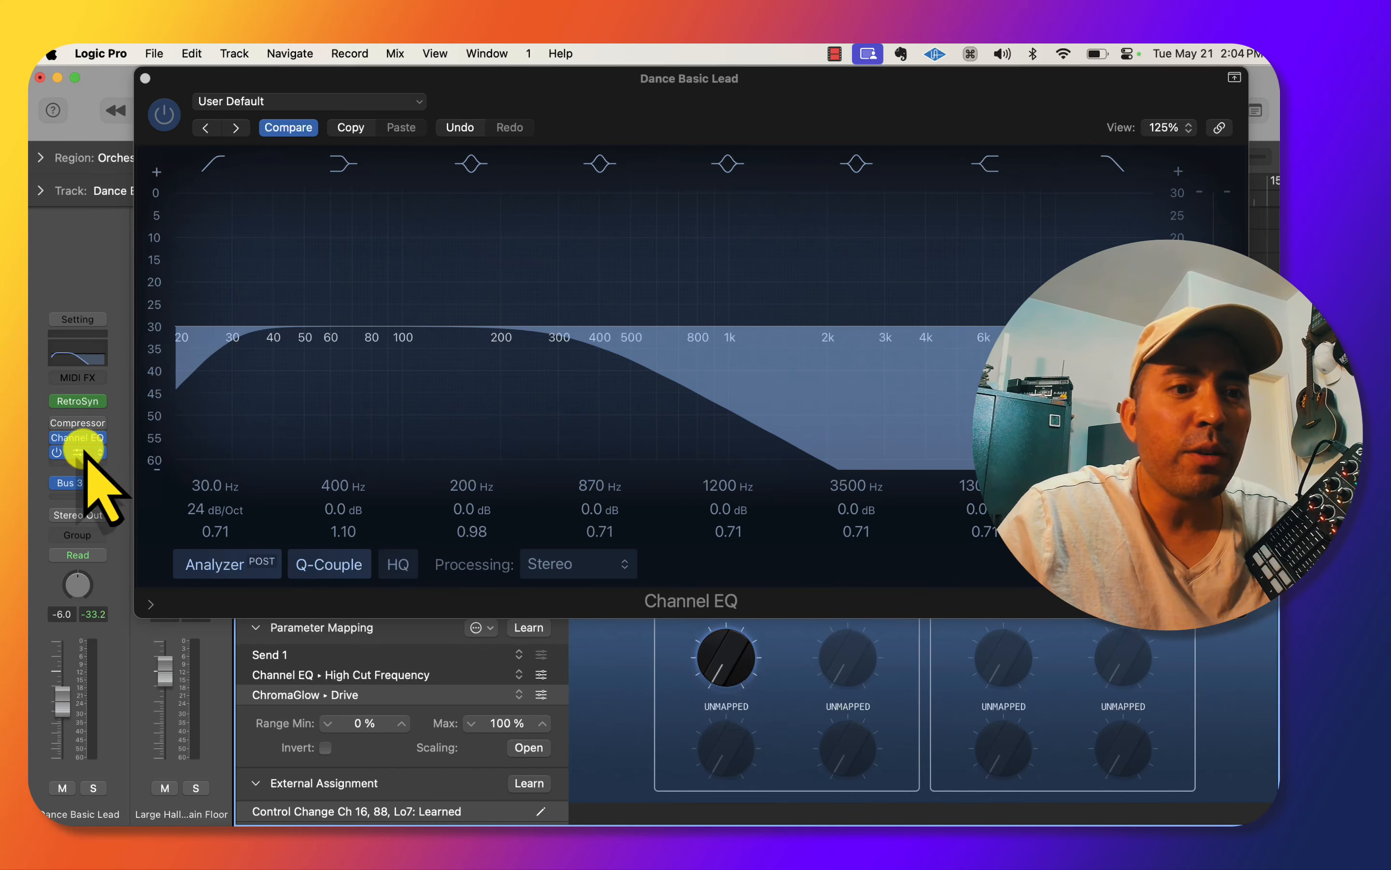
click(85, 454)
drag(773, 147, 520, 97)
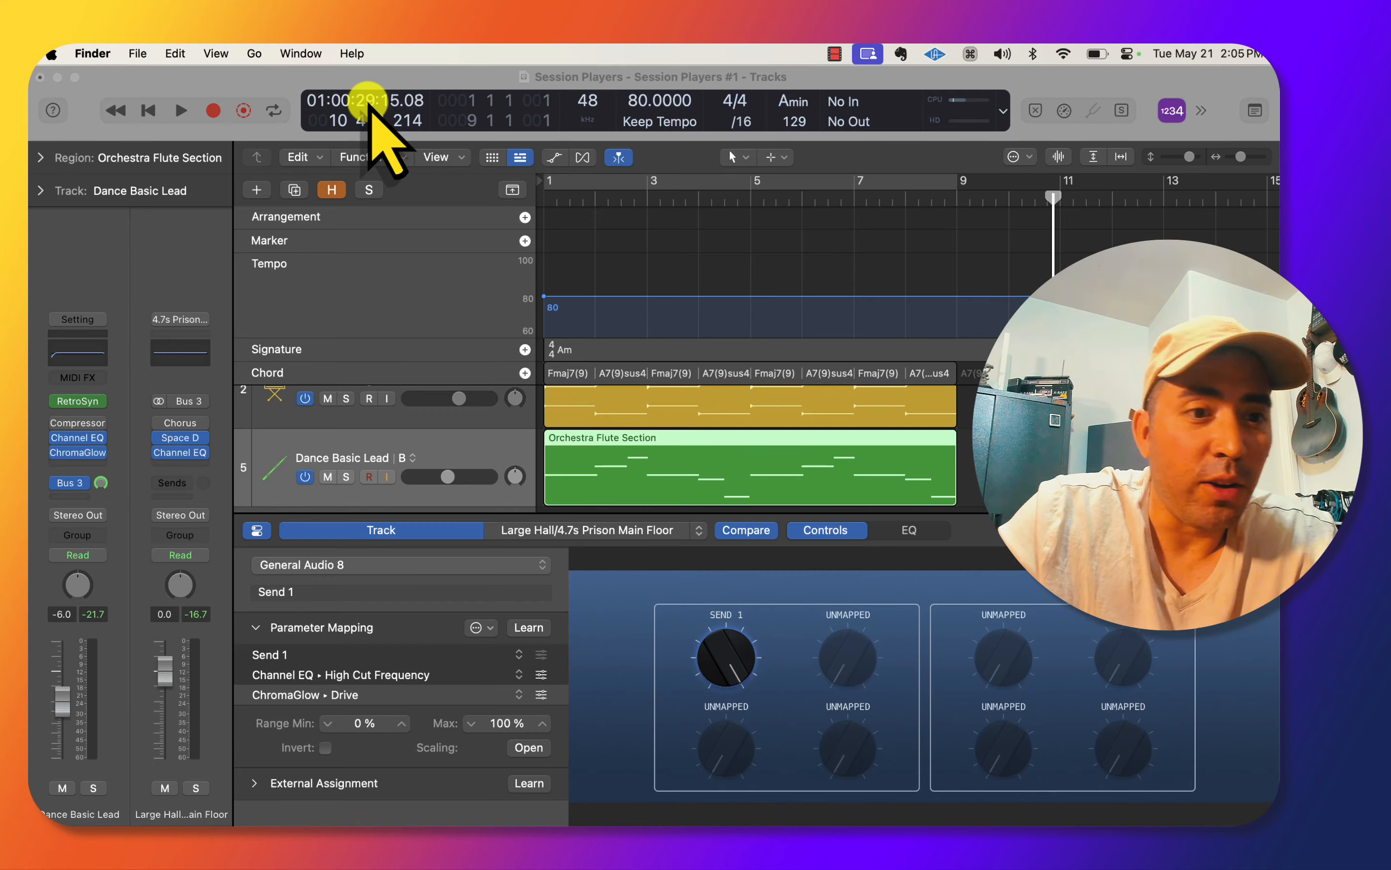
Save the track's sound from the Library as an instrument patch named Smart Mapping, and hide the Library.
click(368, 103)
key(y)
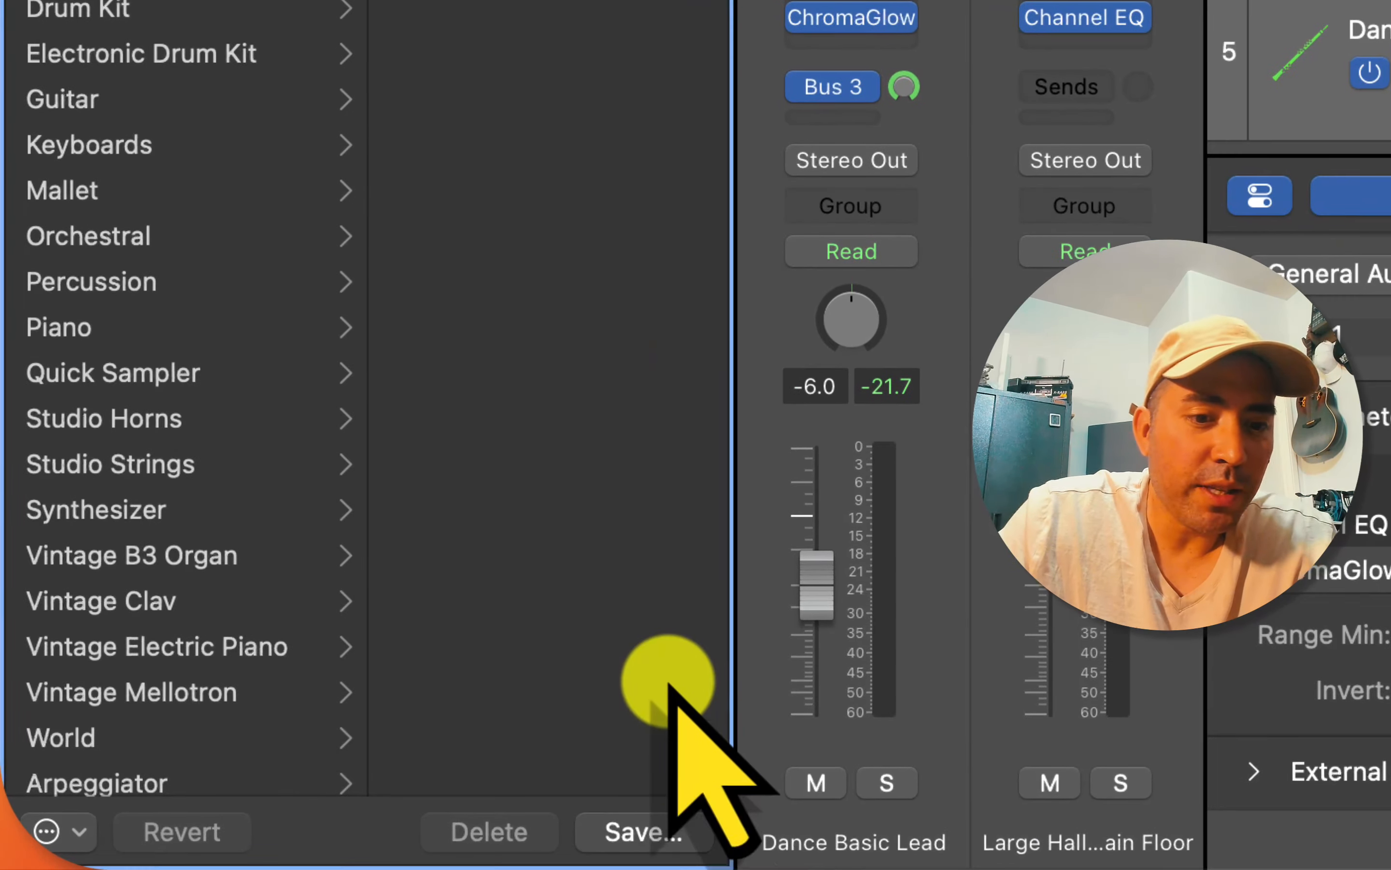
click(659, 823)
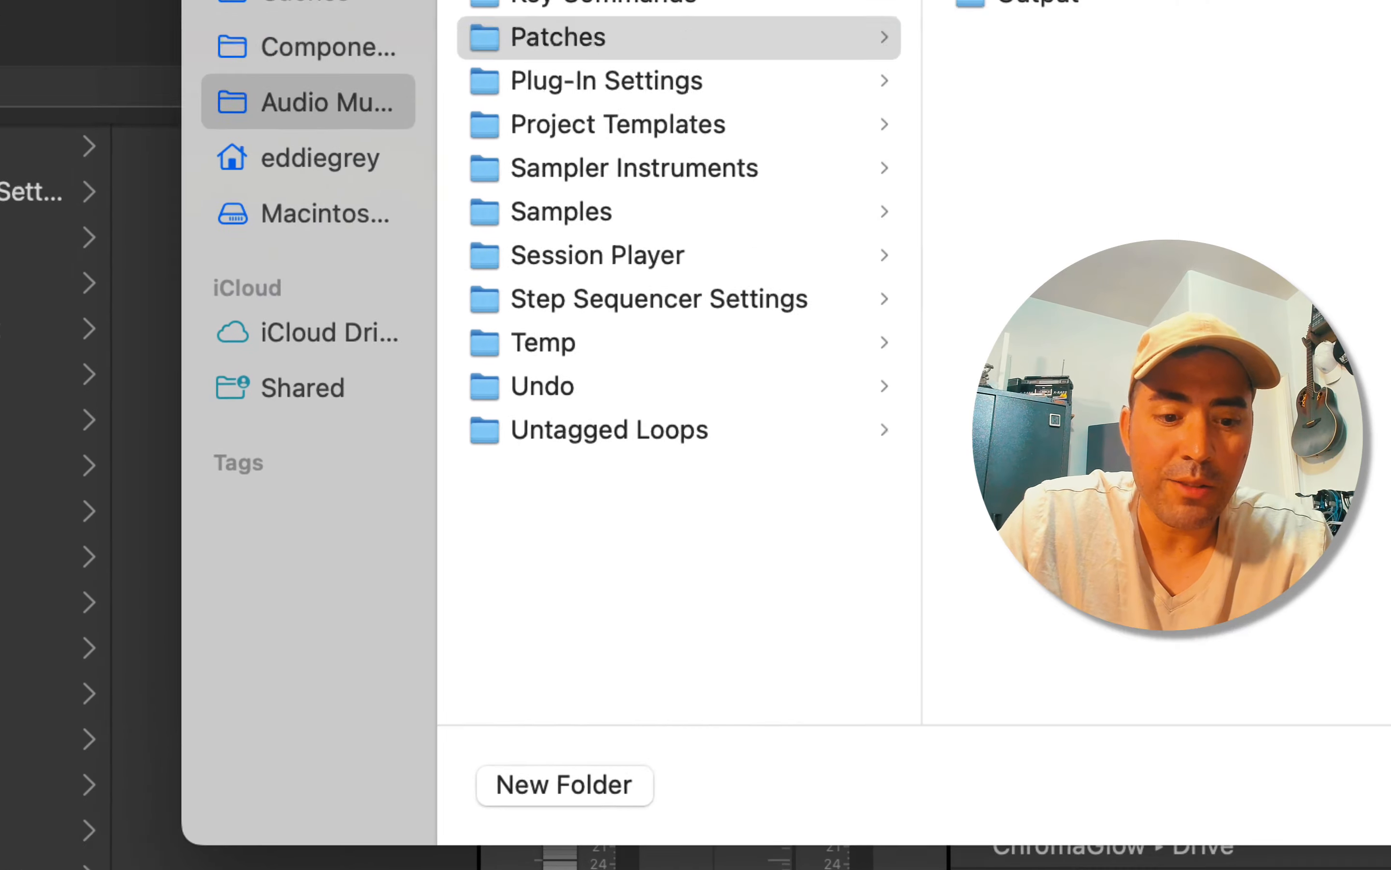
text(Sm)
text(art Mappi)
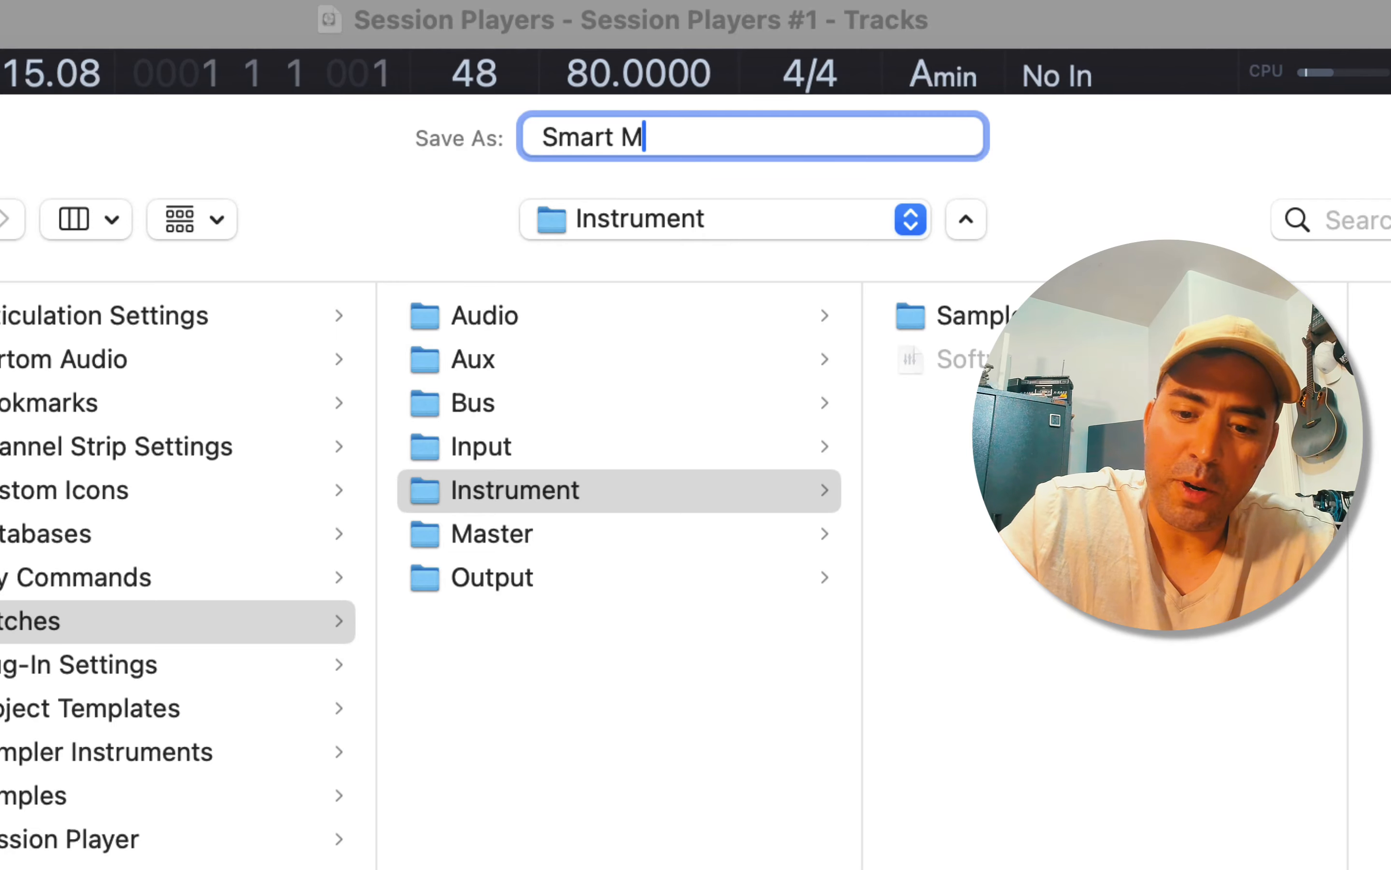
text(ng)
key(Return)
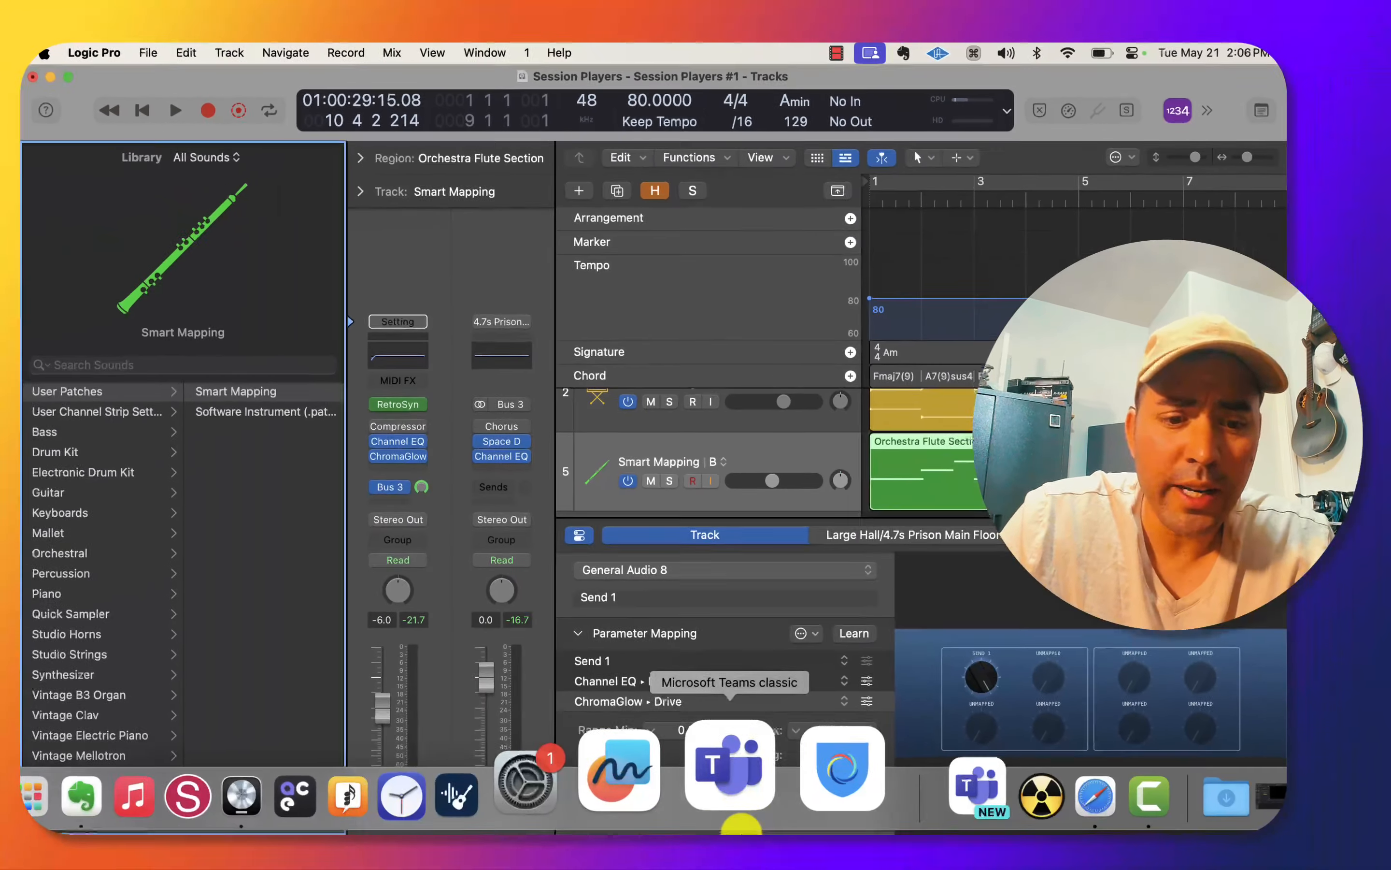
key(y)
Delete the Orchestra Flute Section region and replace the Smart Mapping track with a new software instrument track.
key(p)
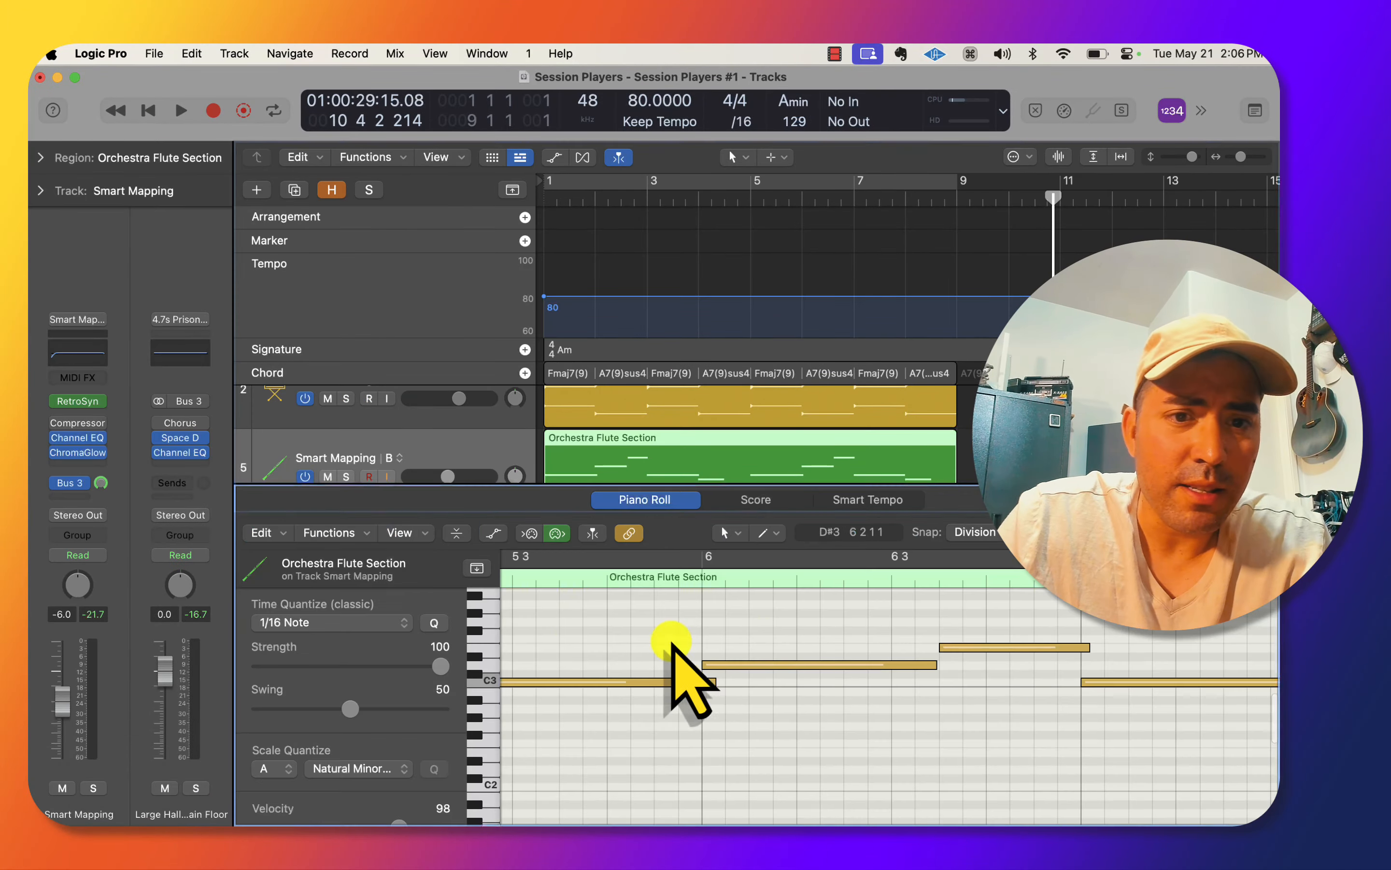
key(p)
key(Delete)
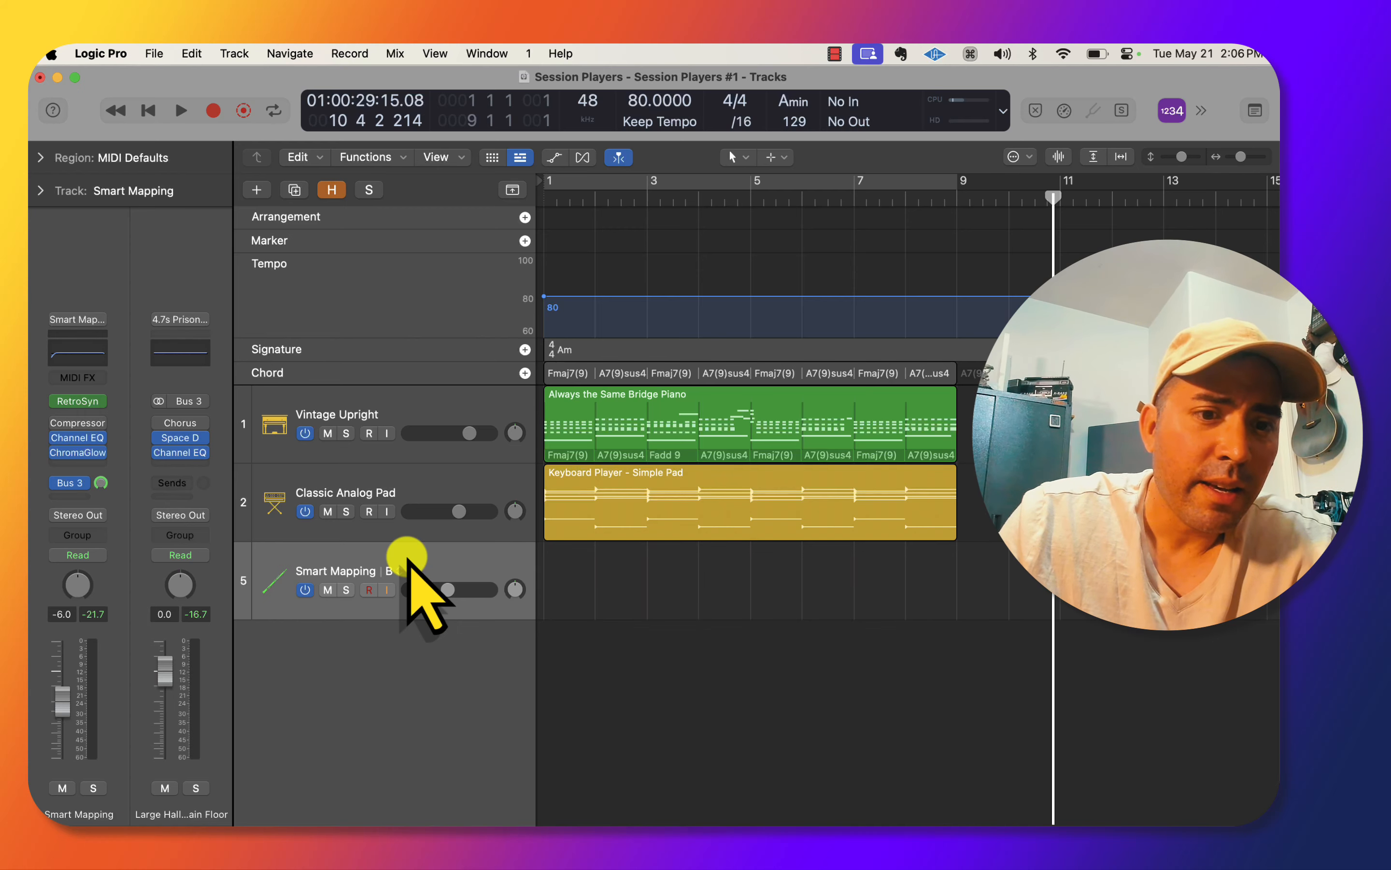
key(super+Delete)
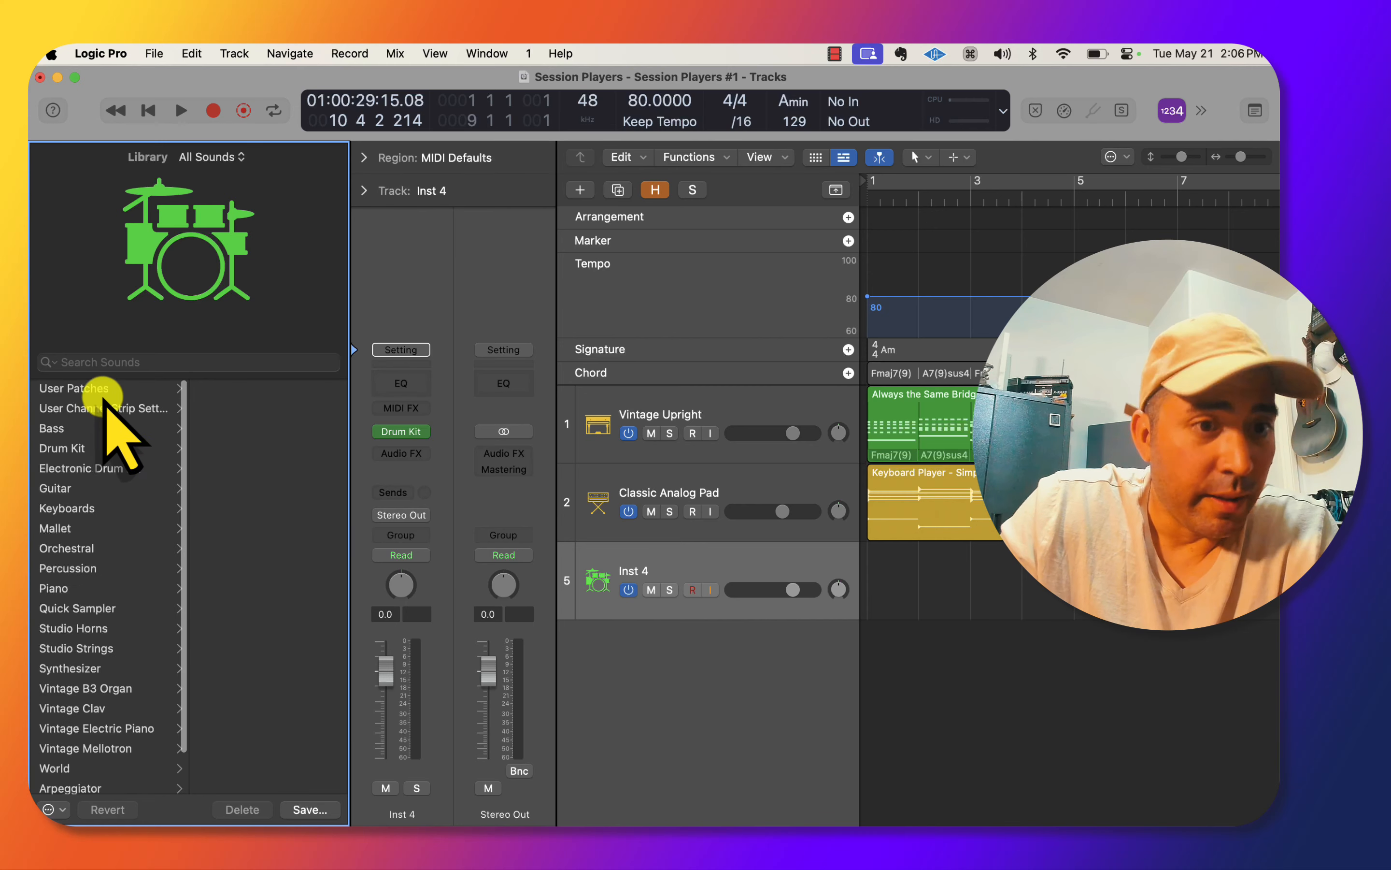
Load the Smart Mapping user patch on the new instrument track and show its Smart Controls.
click(99, 391)
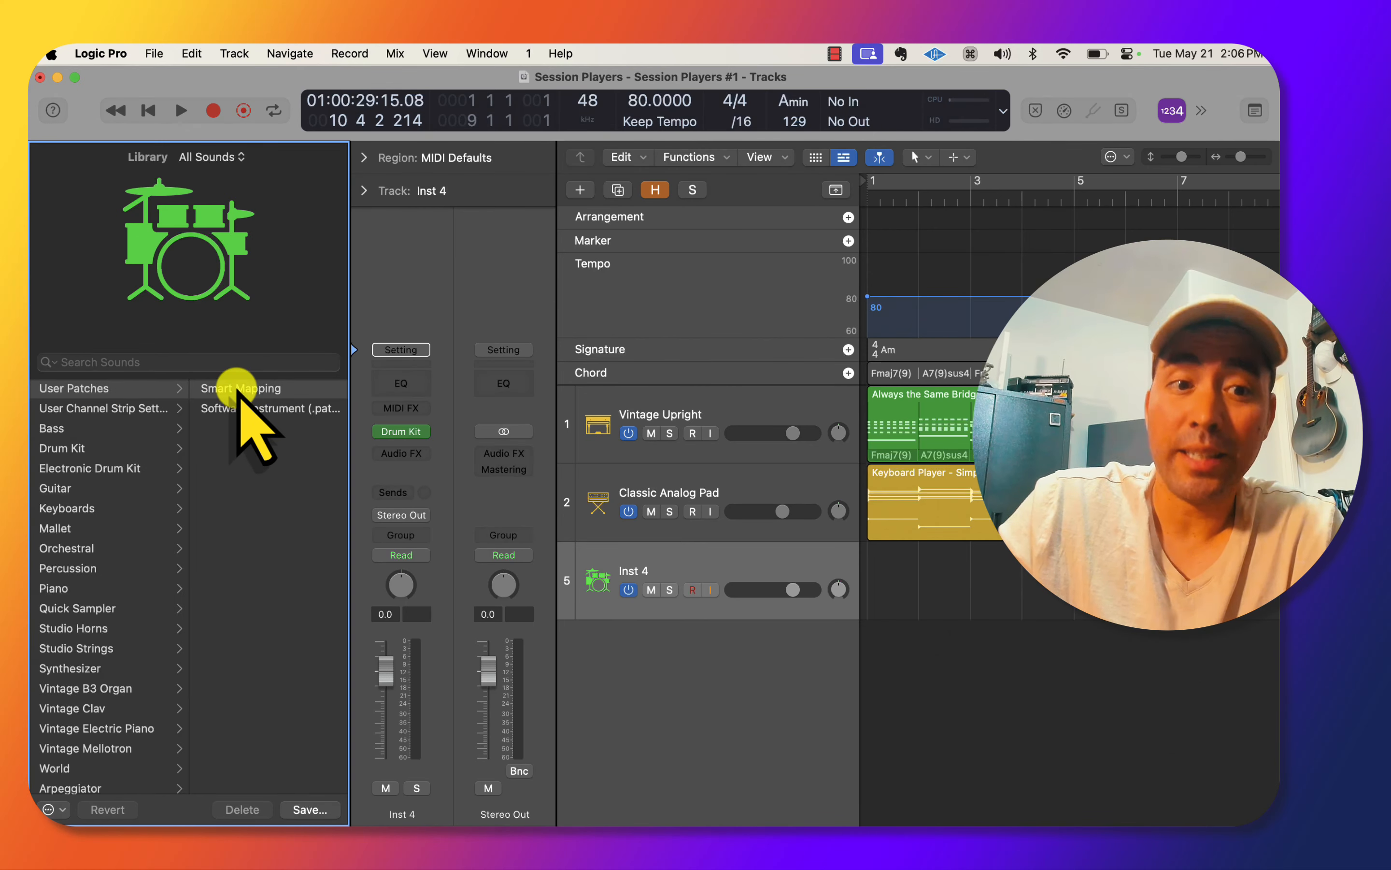
click(237, 389)
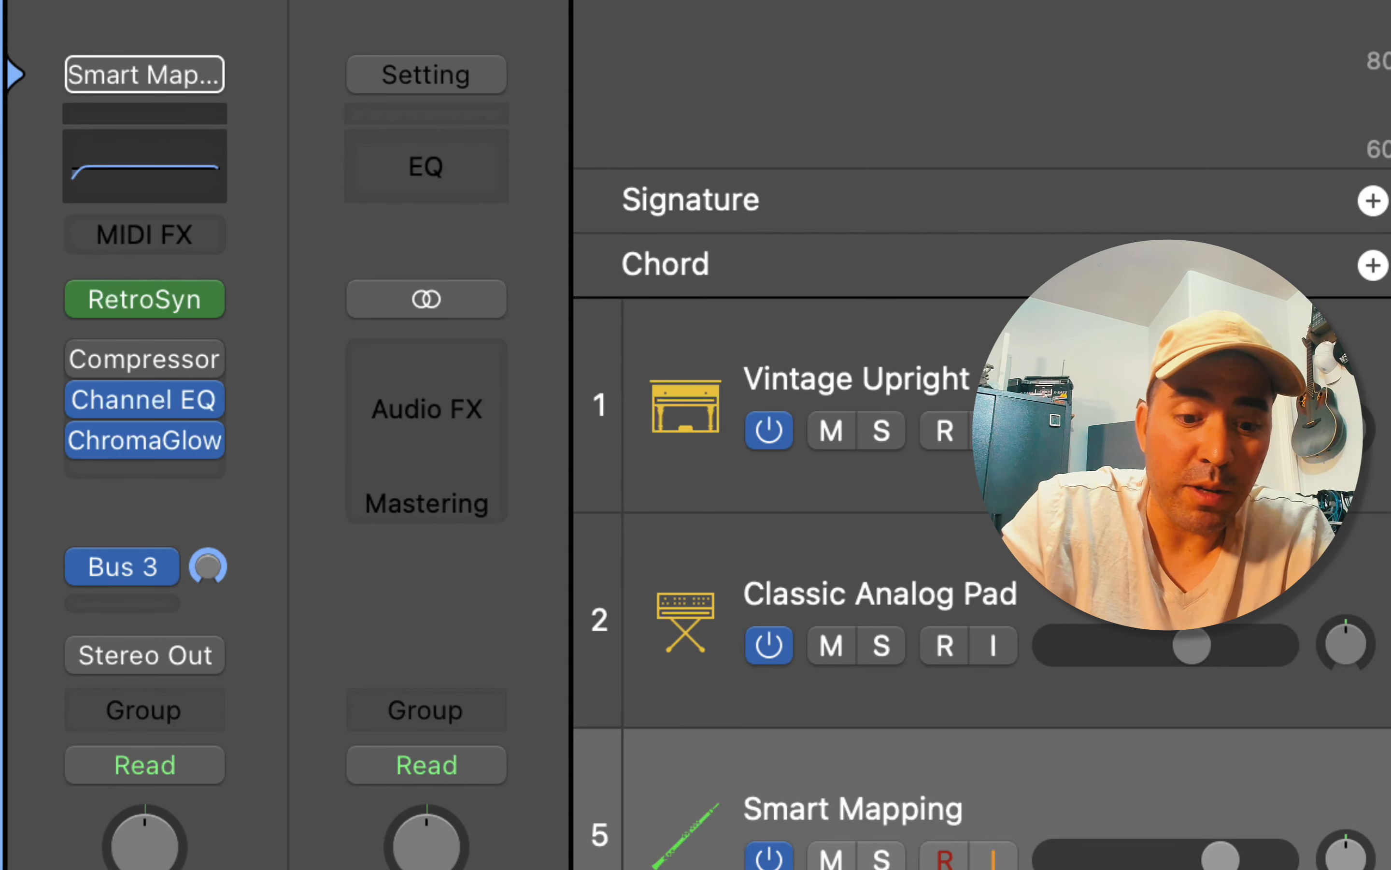
key(b)
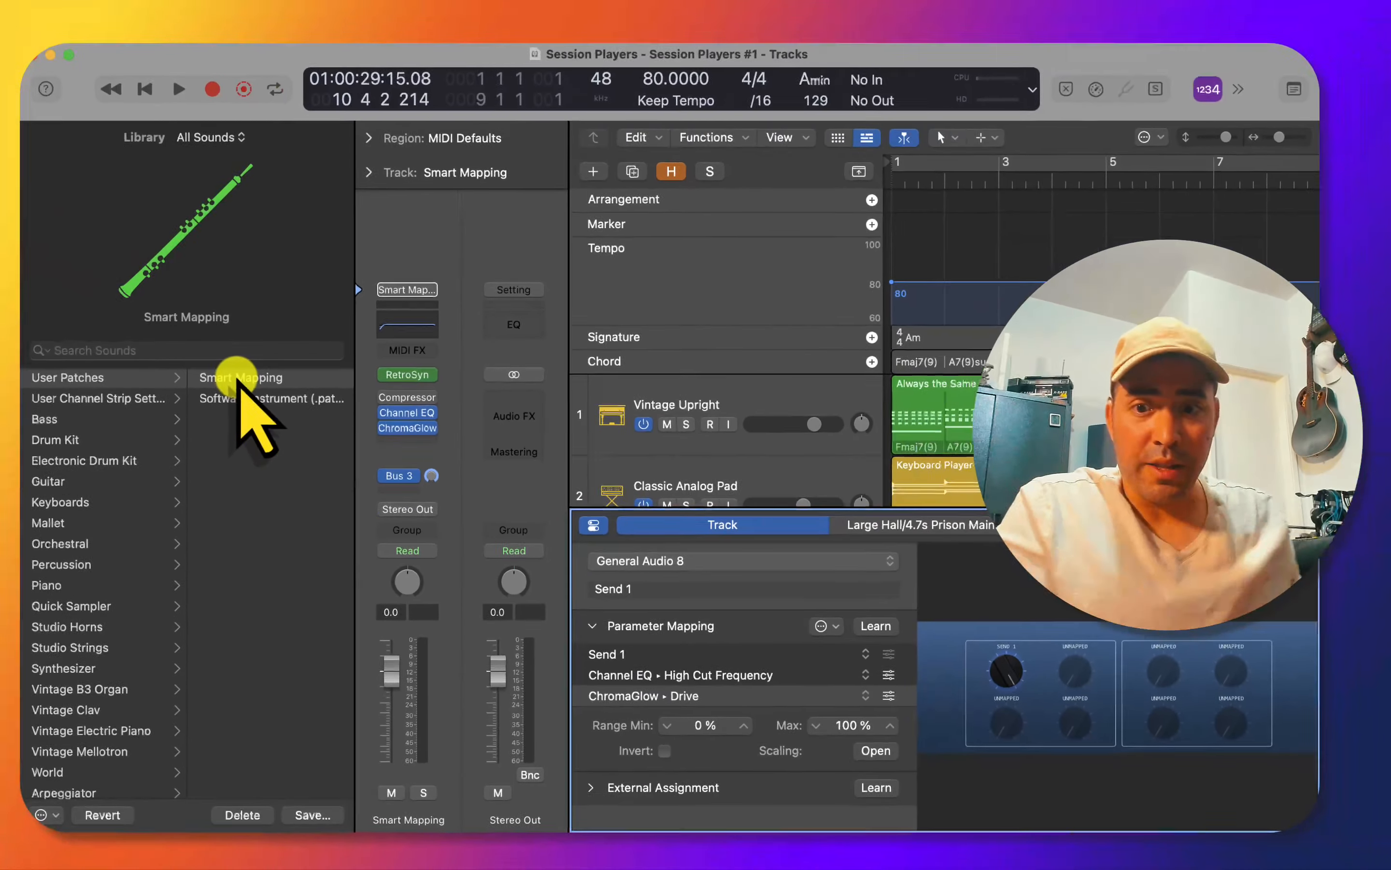